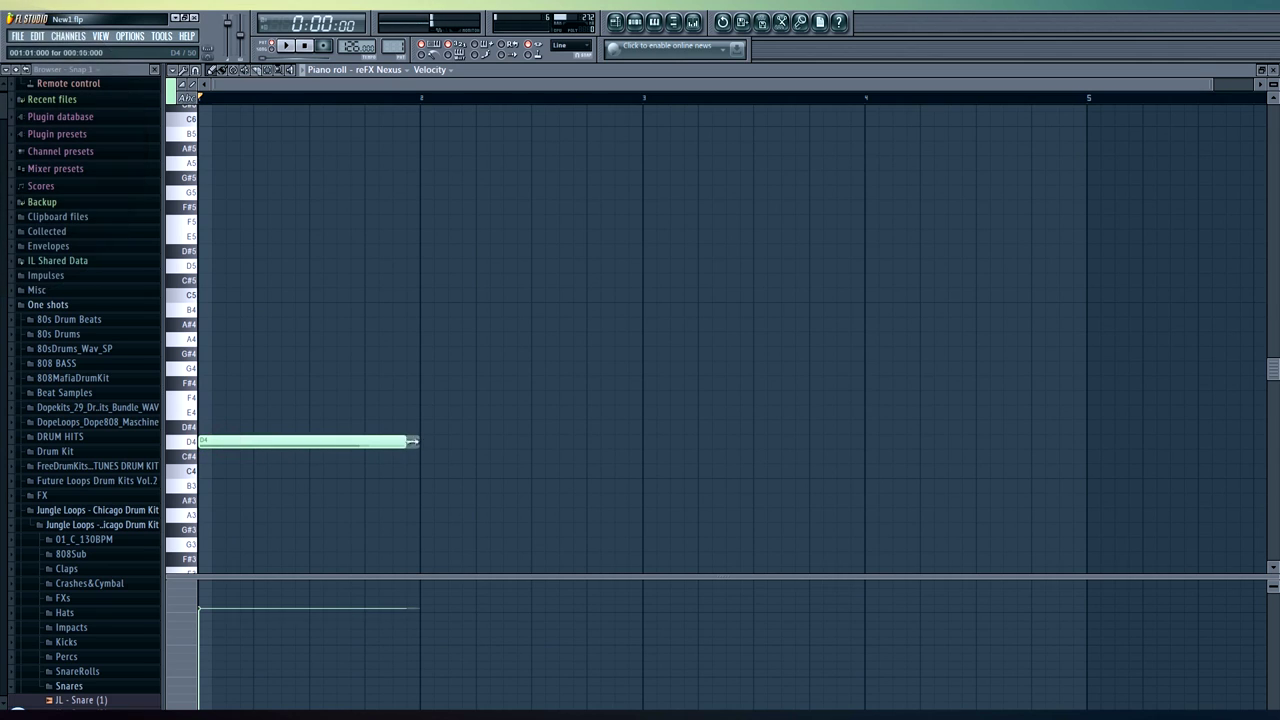
# - Draw the brass notes G4, D#4, D4, C4 and D#4 across bars 2 to 4 following the opening D4, and play the pattern
pyautogui.moveTo(423, 368); pyautogui.dragTo(637, 368)
pyautogui.moveTo(648, 442); pyautogui.dragTo(863, 442)
pyautogui.scroll(-2, 583, 95)
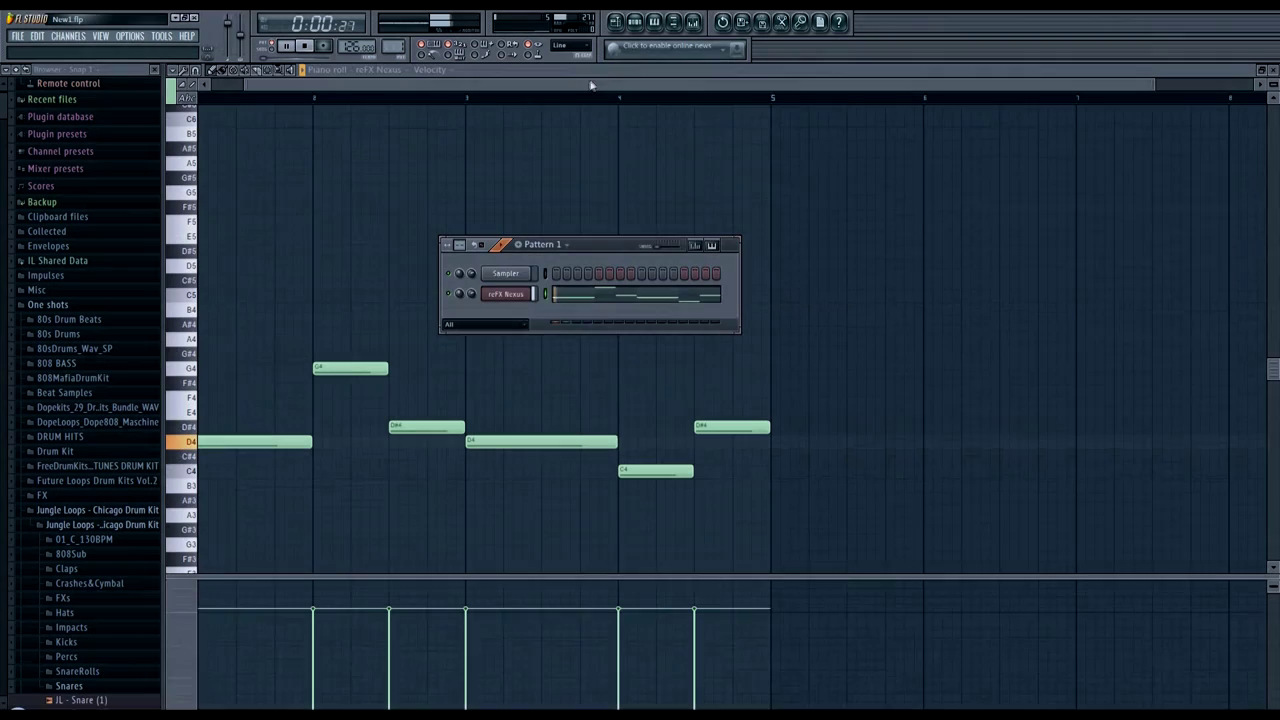
pyautogui.press('space')
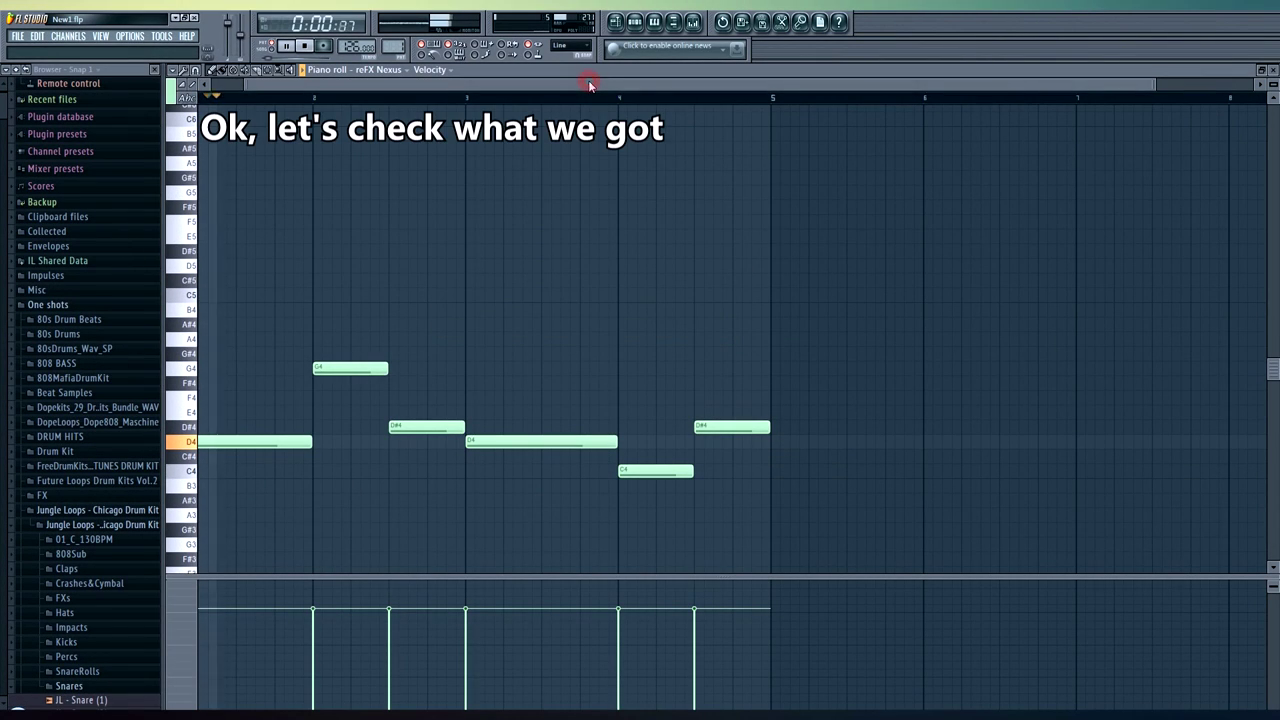
pyautogui.scroll(-1, 572, 98)
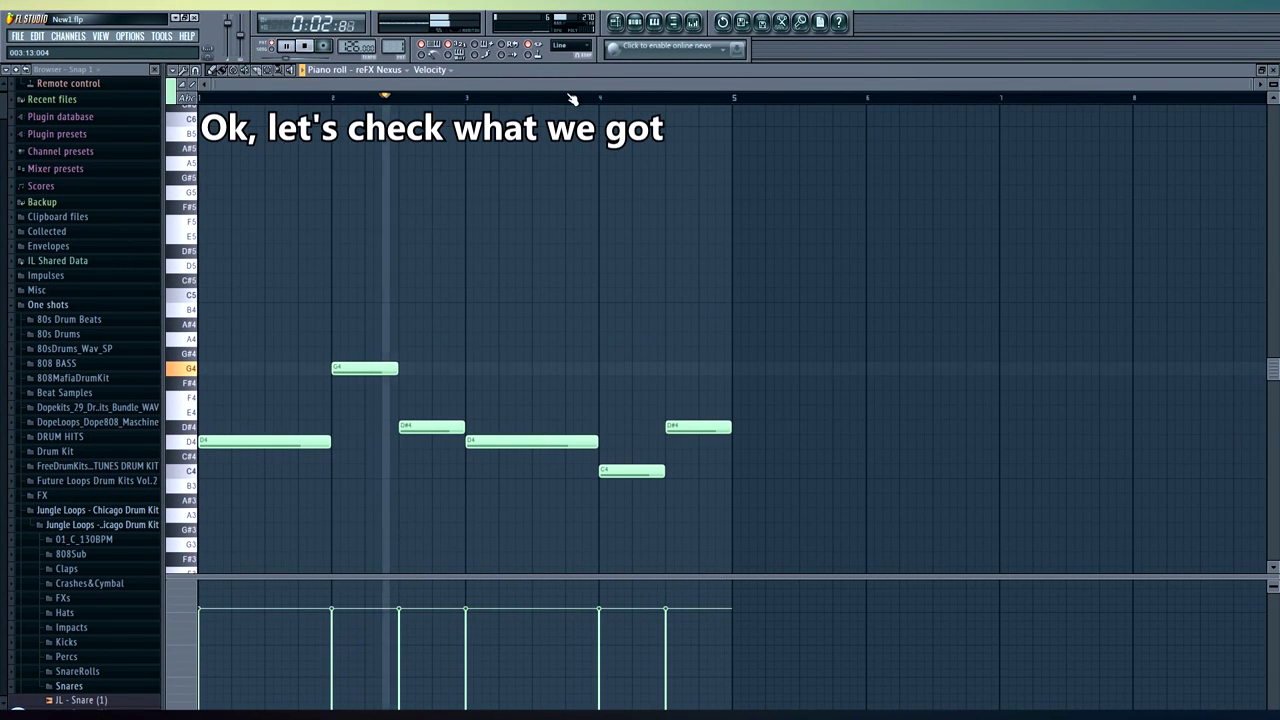
# - Insert Fruity Parametric EQ 2 on the first Nexus channel's mixer track and apply one of its presets
pyautogui.click(638, 22)
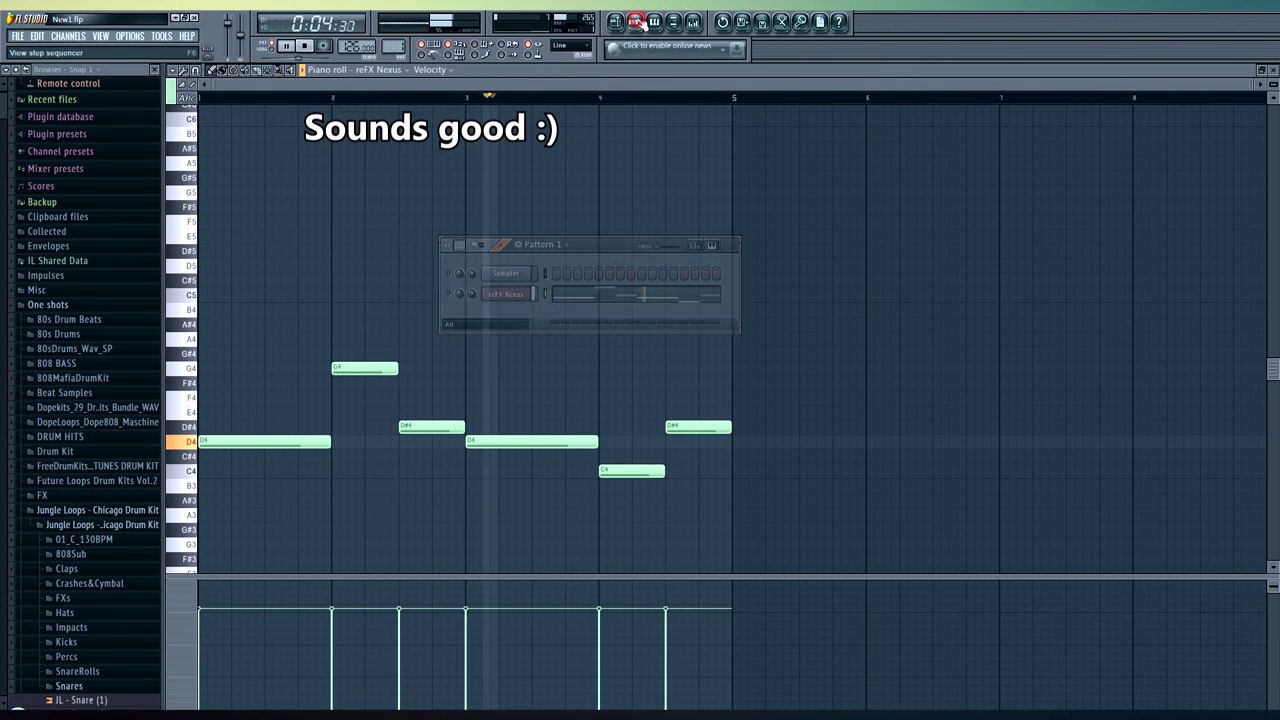
pyautogui.click(505, 293)
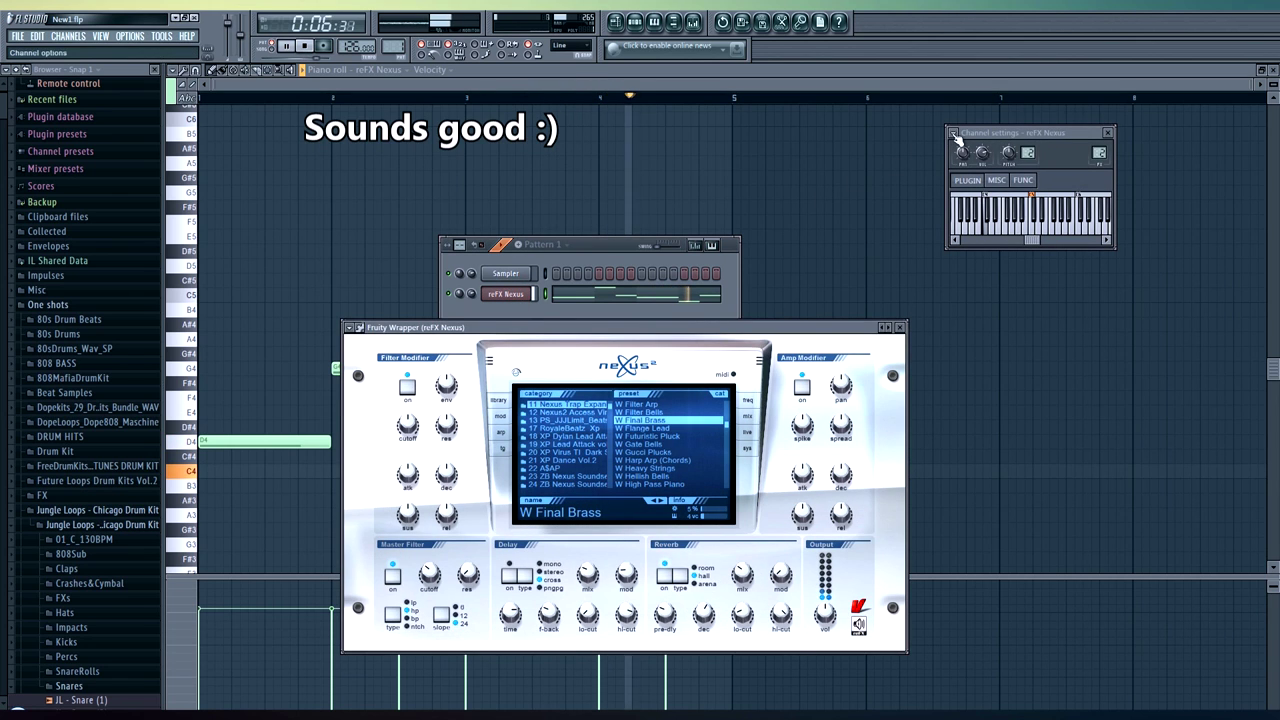
pyautogui.click(692, 22)
pyautogui.click(1092, 166)
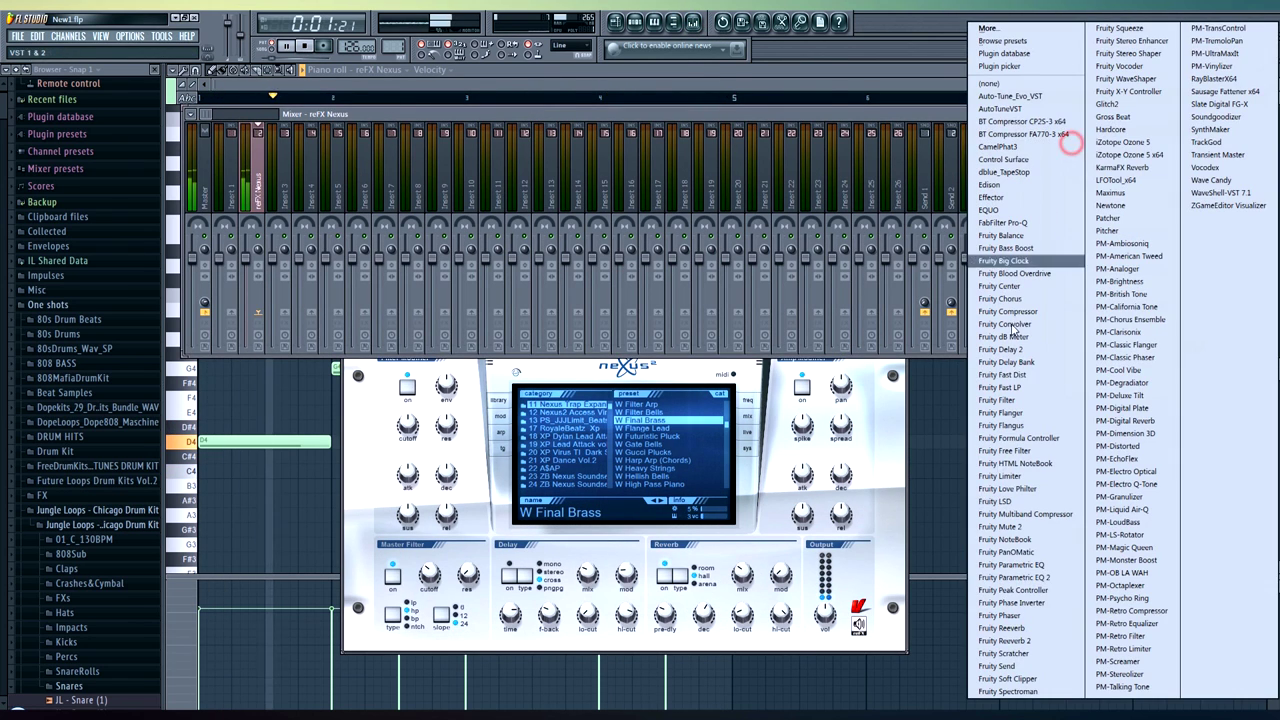
pyautogui.click(1027, 577)
pyautogui.click(187, 160)
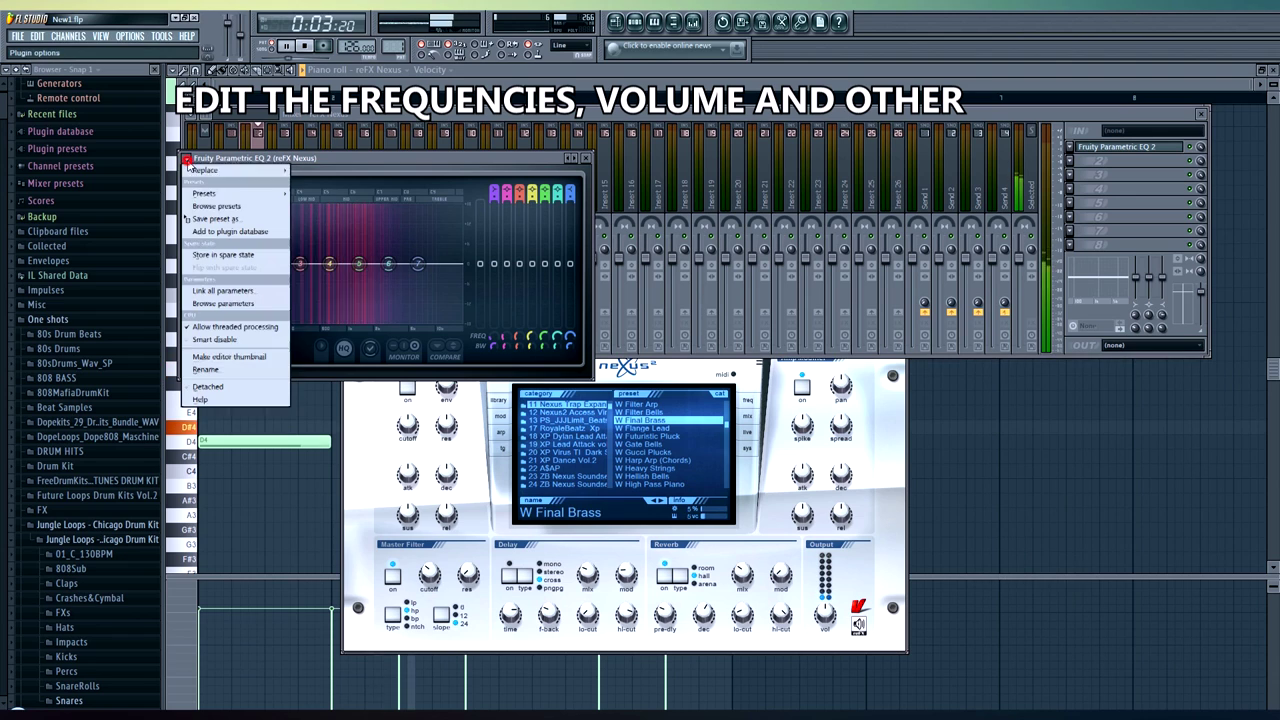
pyautogui.moveTo(252, 196)
pyautogui.click(330, 277)
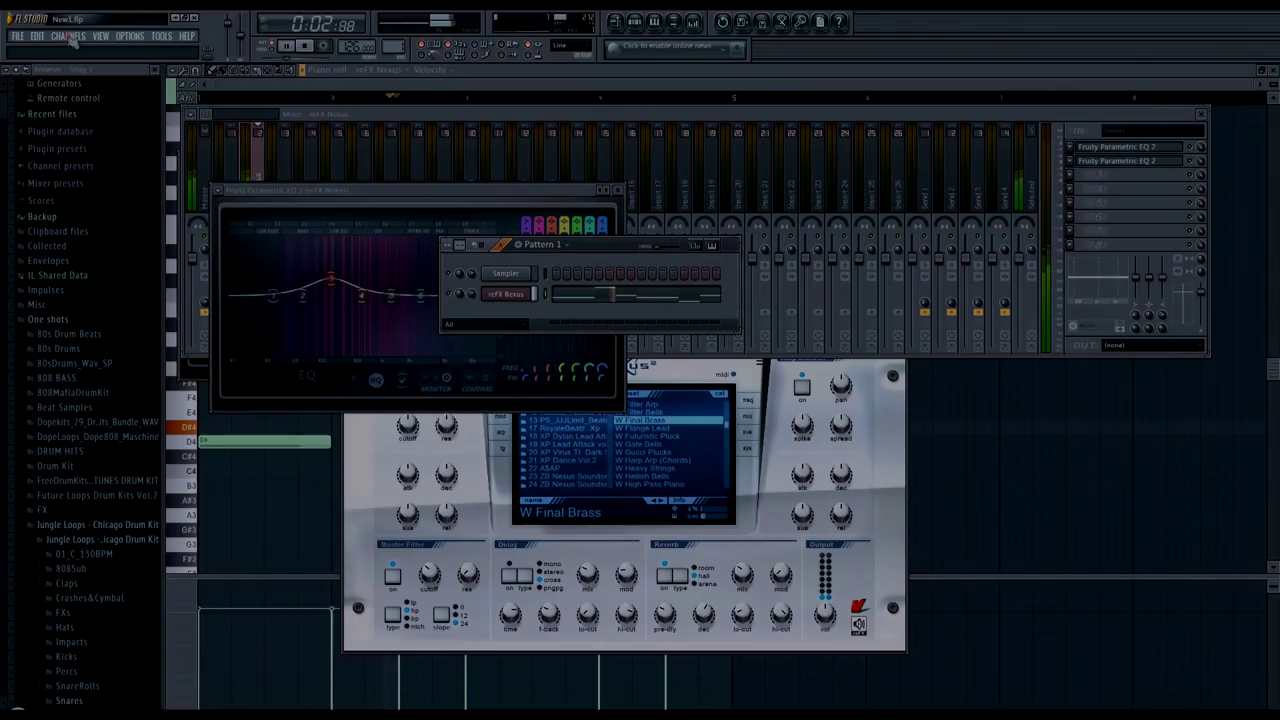
# - Add a second Nexus channel and move its plugin window clear of the mixer
pyautogui.click(68, 36)
pyautogui.moveTo(72, 48)
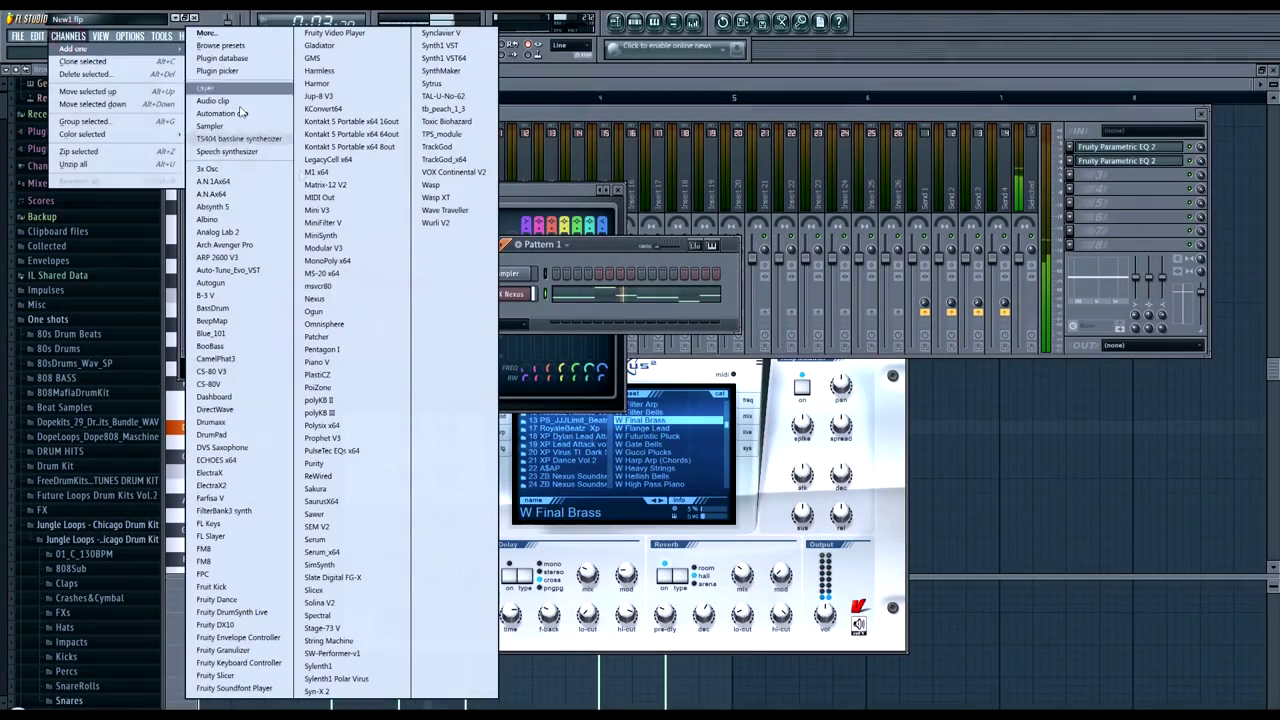
pyautogui.click(332, 303)
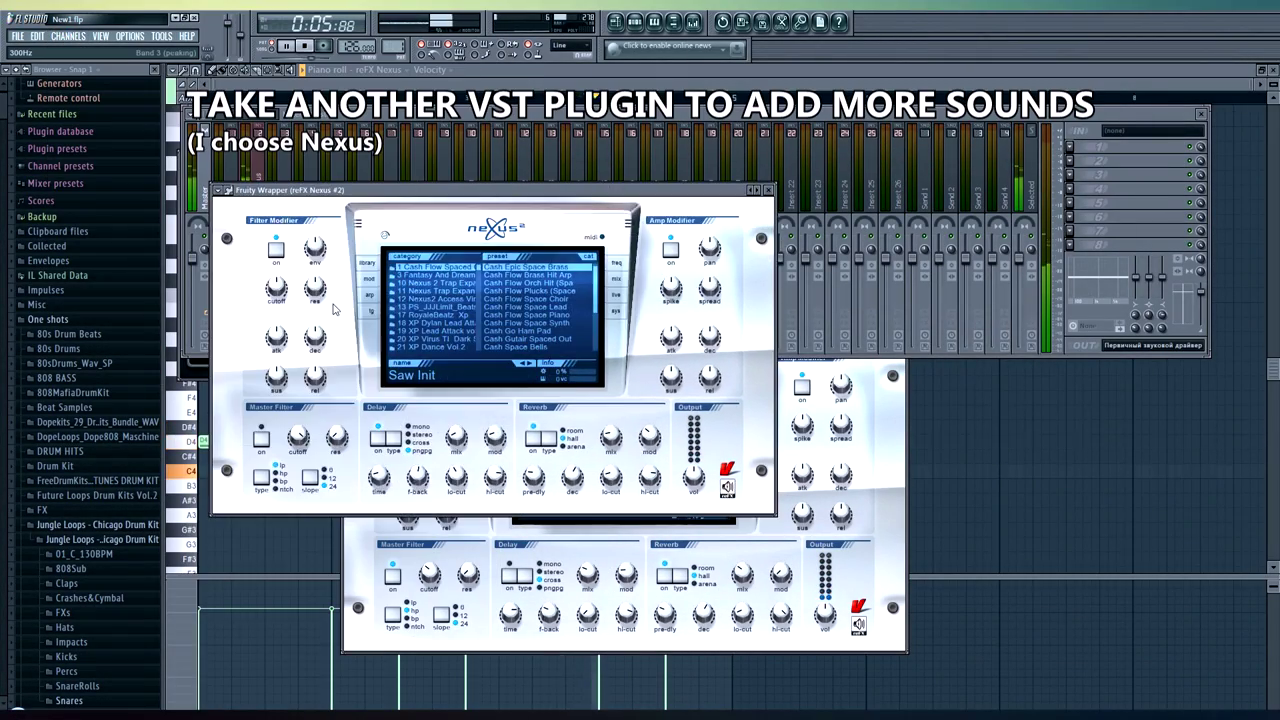
pyautogui.moveTo(455, 197); pyautogui.dragTo(623, 359)
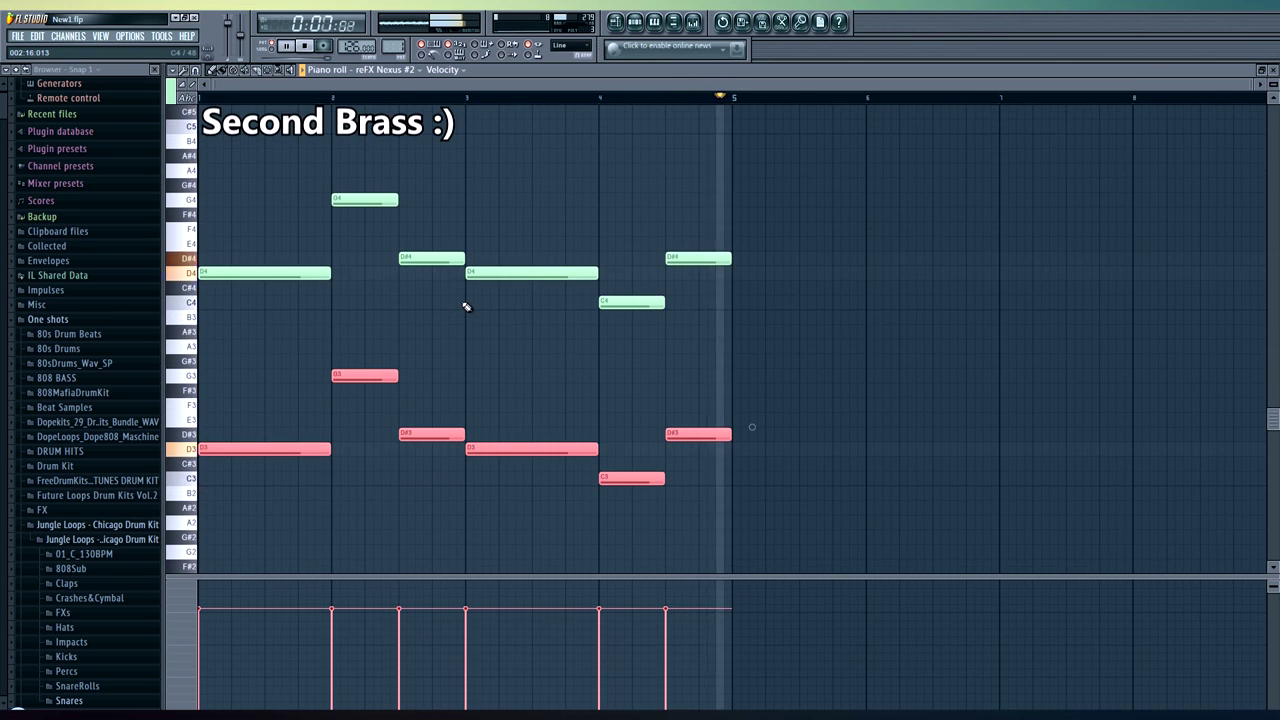
# - Open the Nexus #2 channel and insert Fruity Parametric EQ 2 on its mixer track with the low and high ends cut
pyautogui.press('F6')
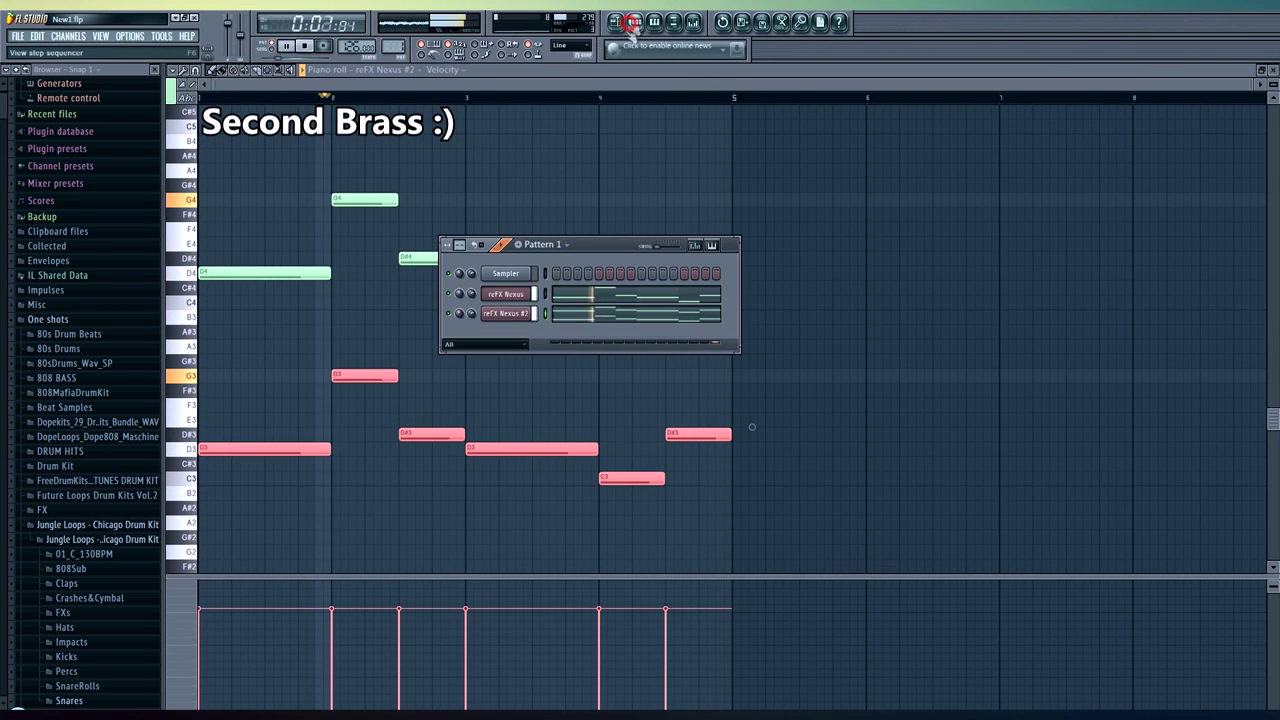
pyautogui.click(506, 313)
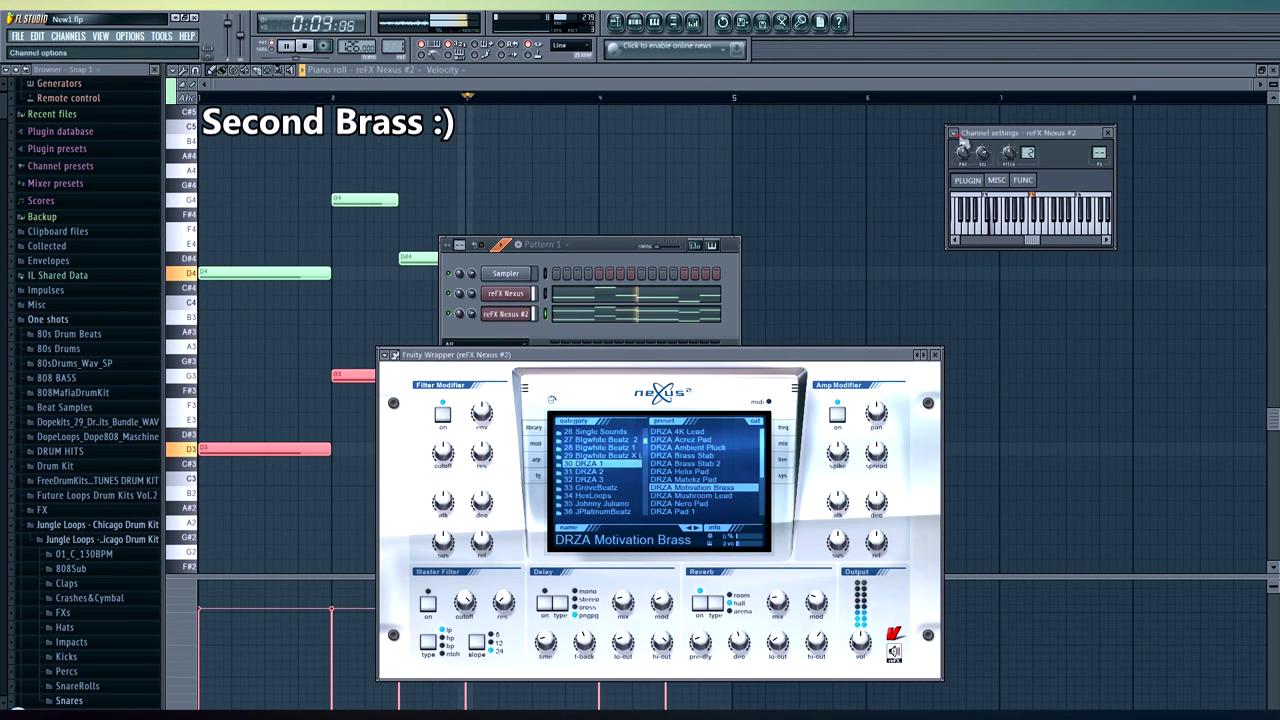
pyautogui.press('F9')
pyautogui.click(1115, 146)
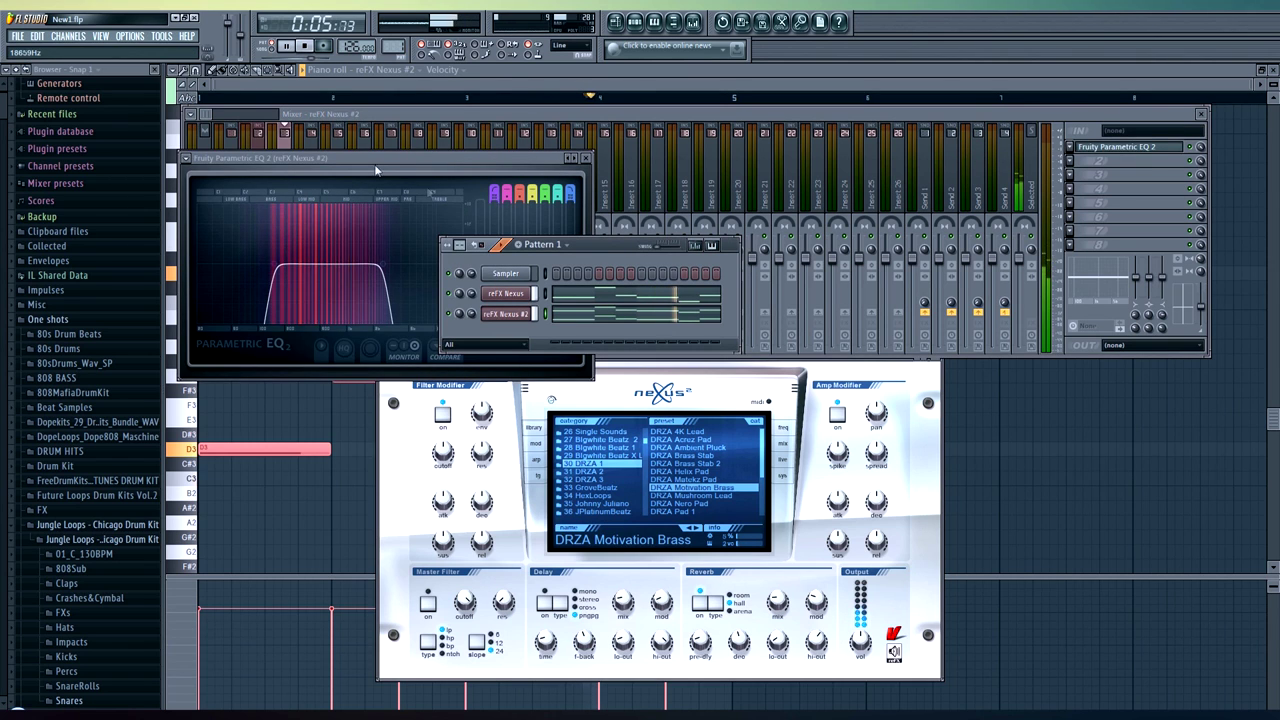
# - Add a third Nexus channel for the main melody
pyautogui.click(68, 36)
pyautogui.moveTo(72, 48)
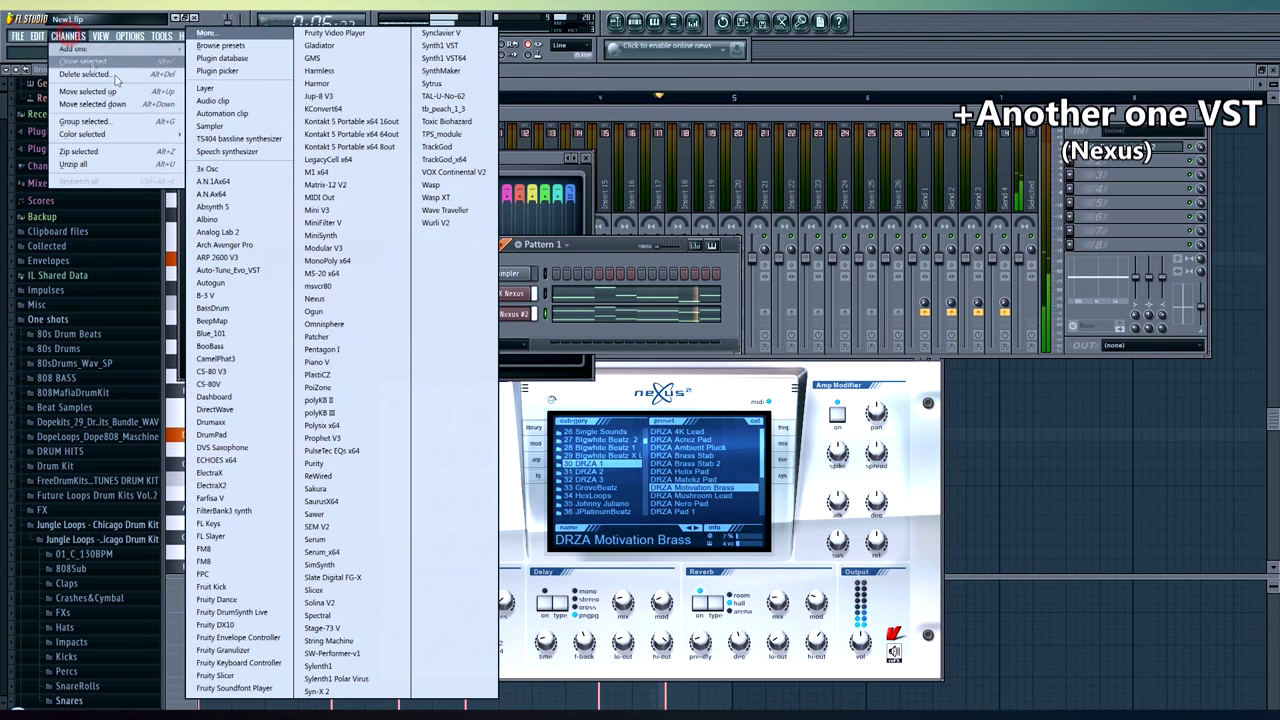
pyautogui.click(352, 296)
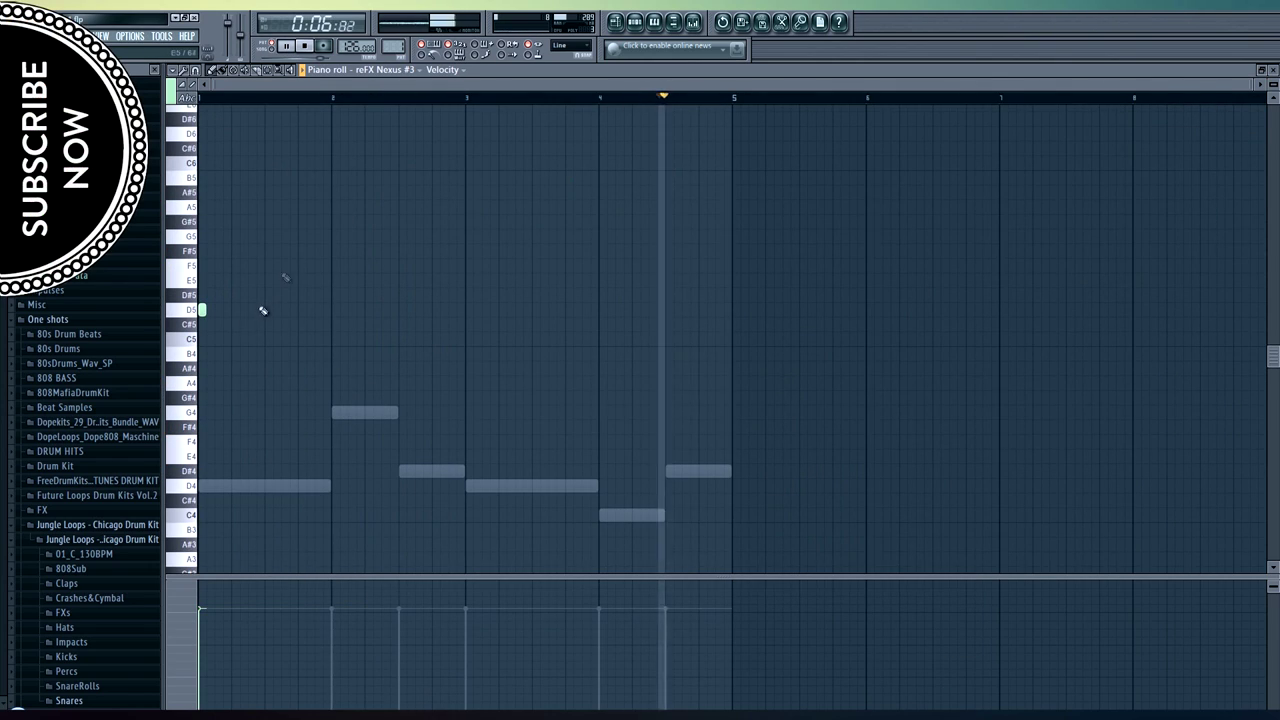
# - Draw the main melody for Nexus #3 with short D5, D#5, G5, F5 and C5 notes across bars 1 to 4
pyautogui.click(252, 309)
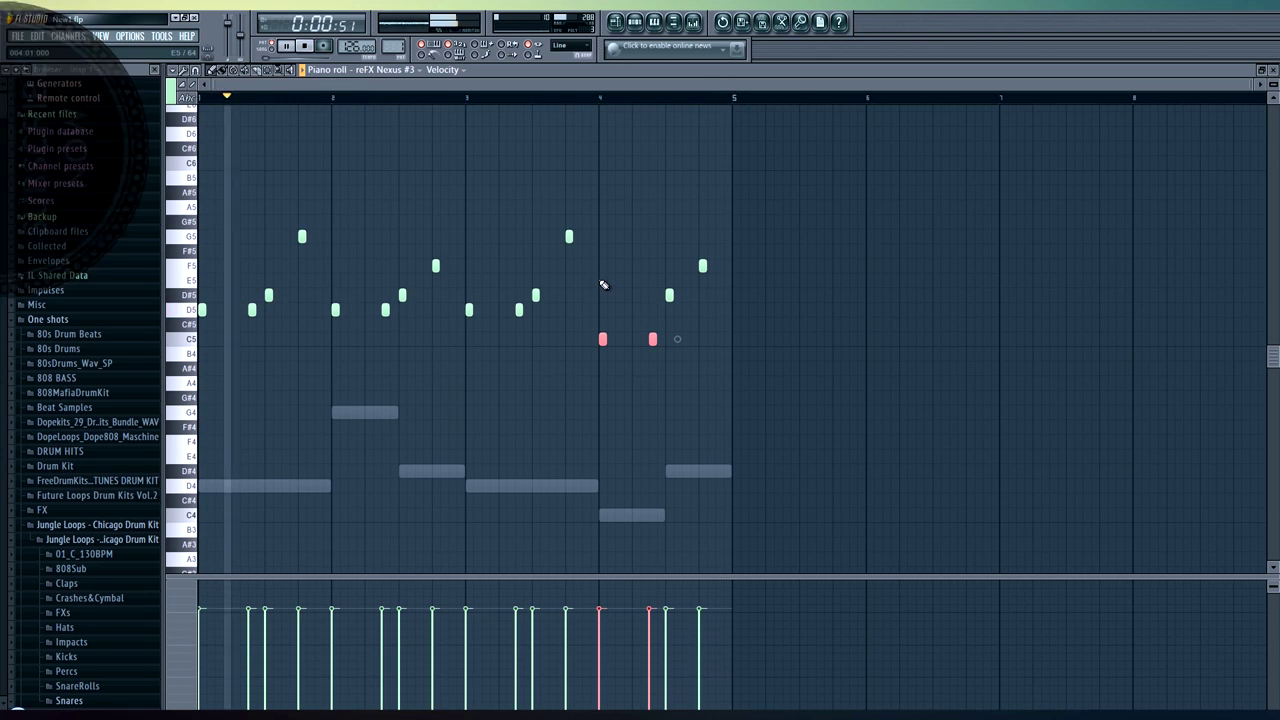
pyautogui.click(603, 285)
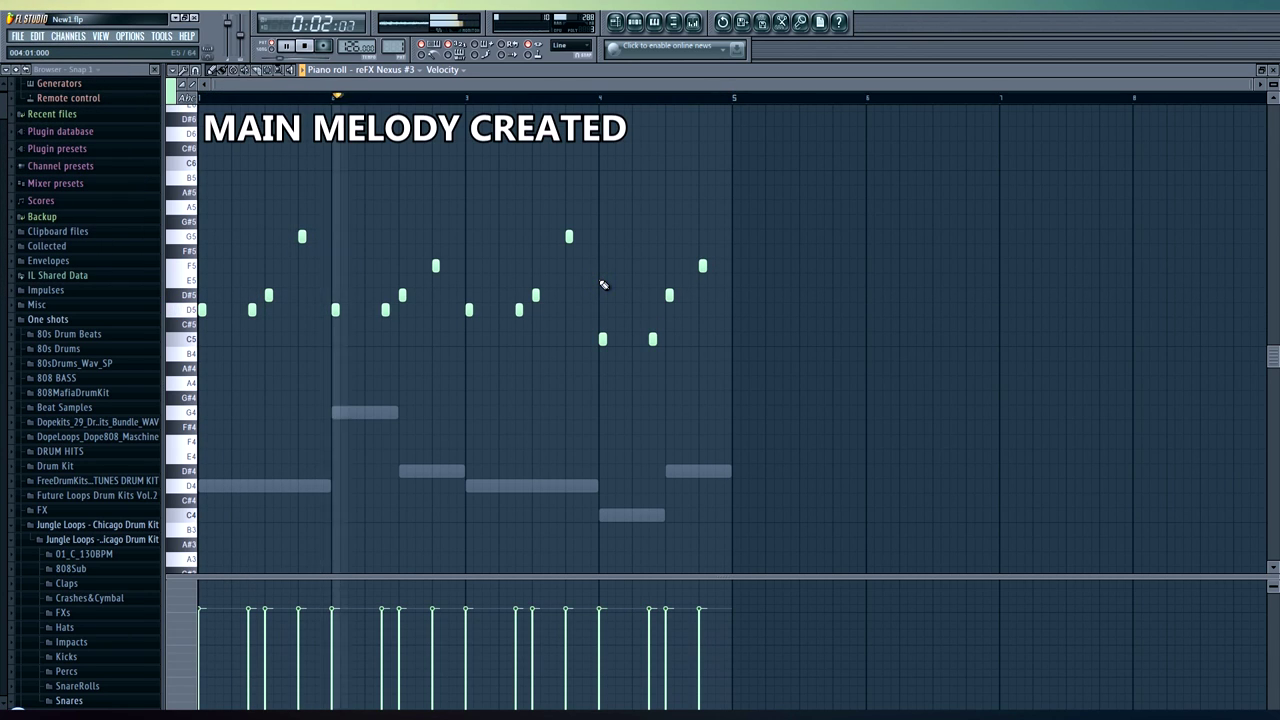
pyautogui.scroll(-2, 590, 255)
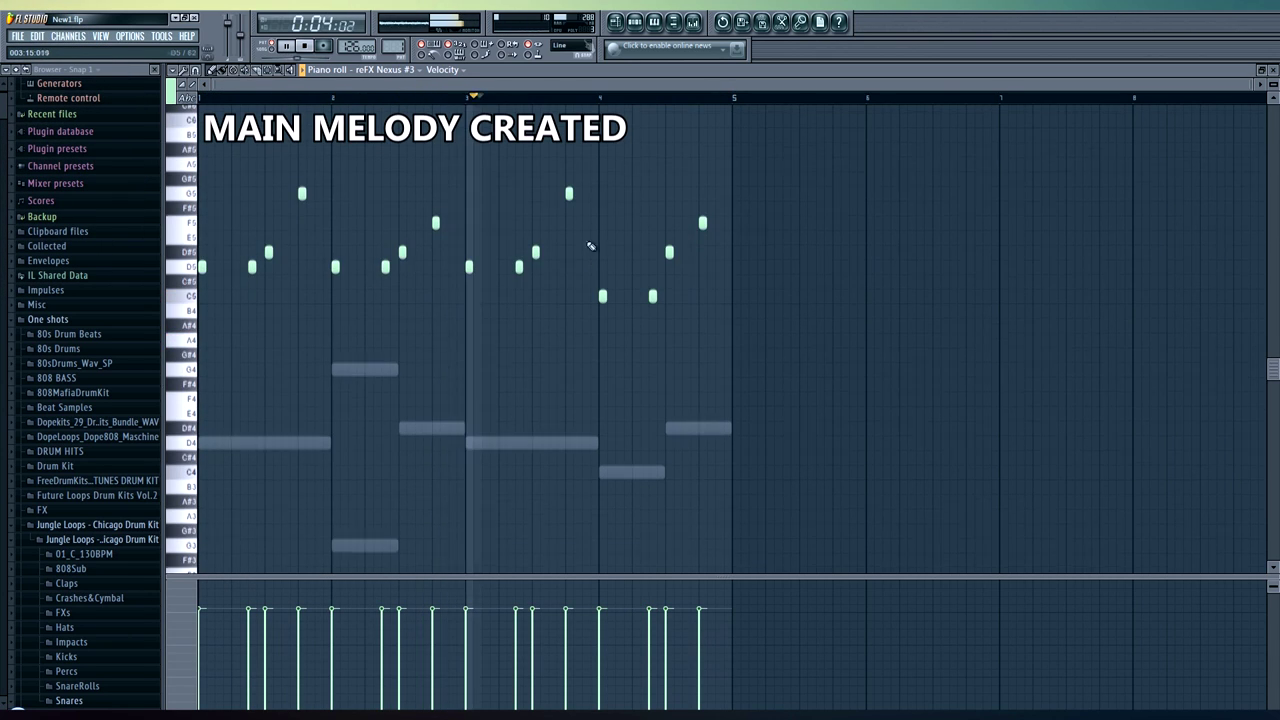
# - Add a fourth Nexus channel and select sound category 13 in its preset browser
pyautogui.click(651, 22)
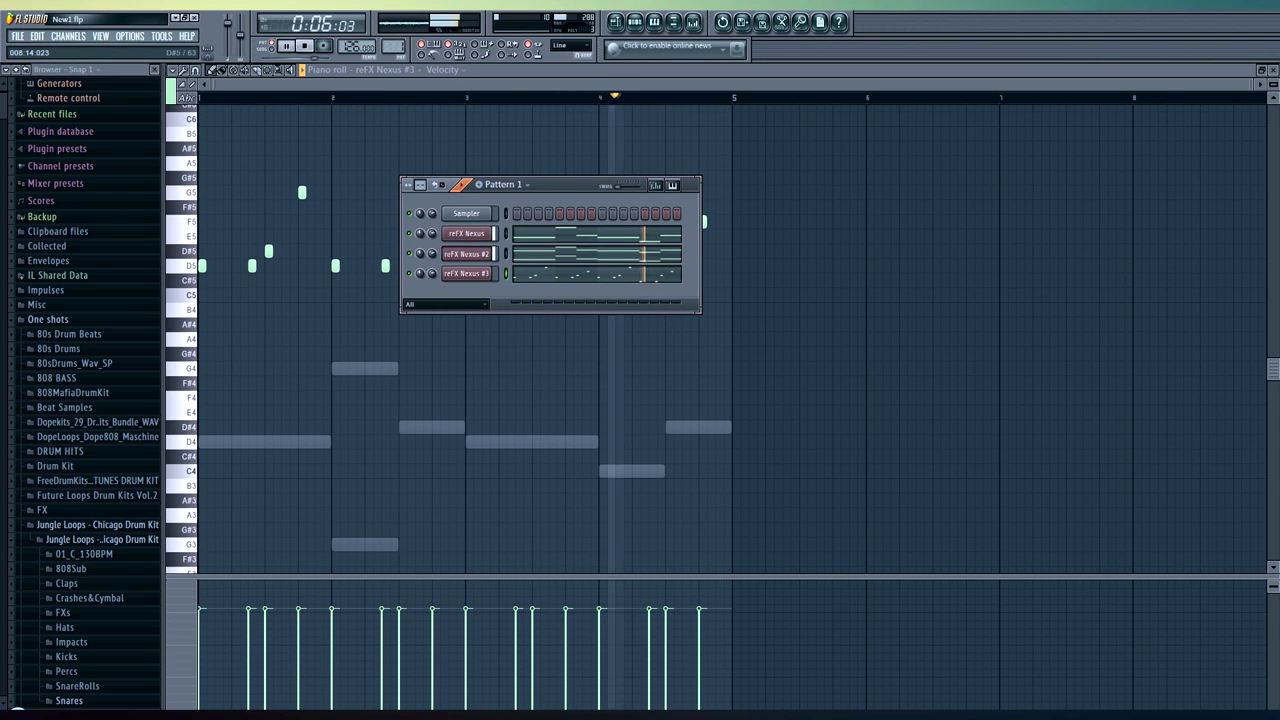
pyautogui.click(68, 36)
pyautogui.moveTo(75, 48)
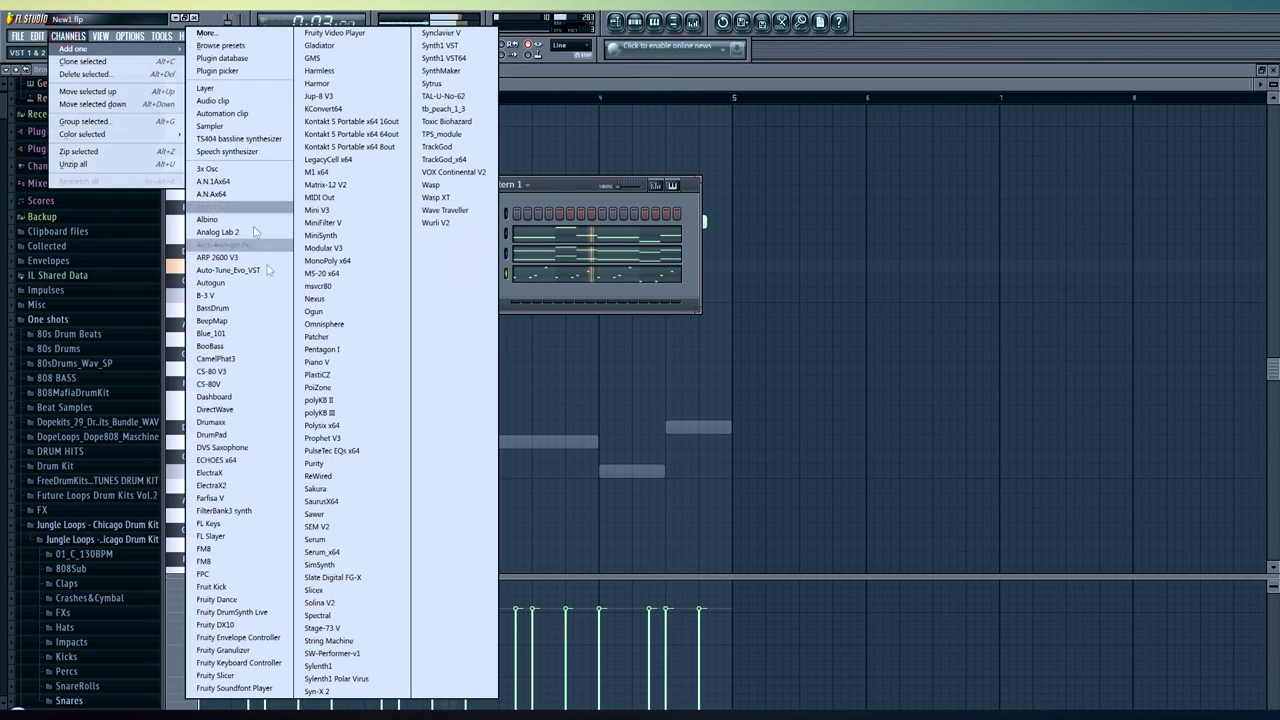
pyautogui.click(341, 307)
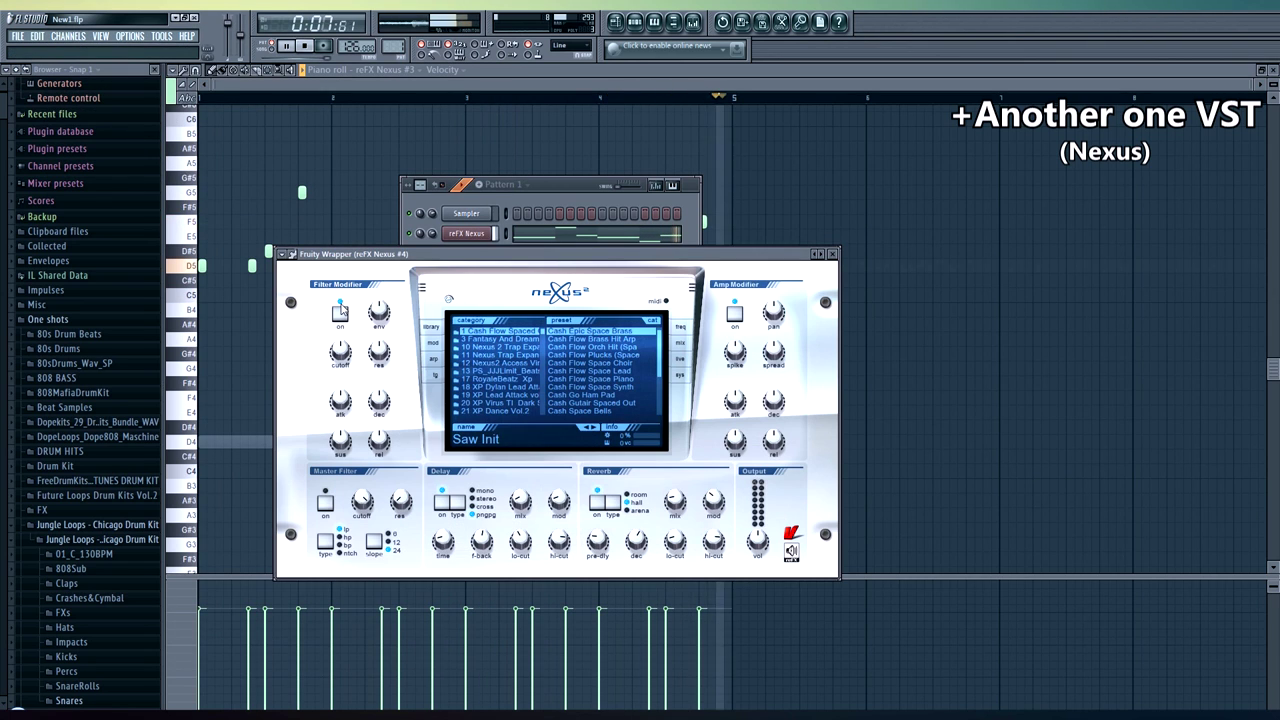
pyautogui.click(500, 370)
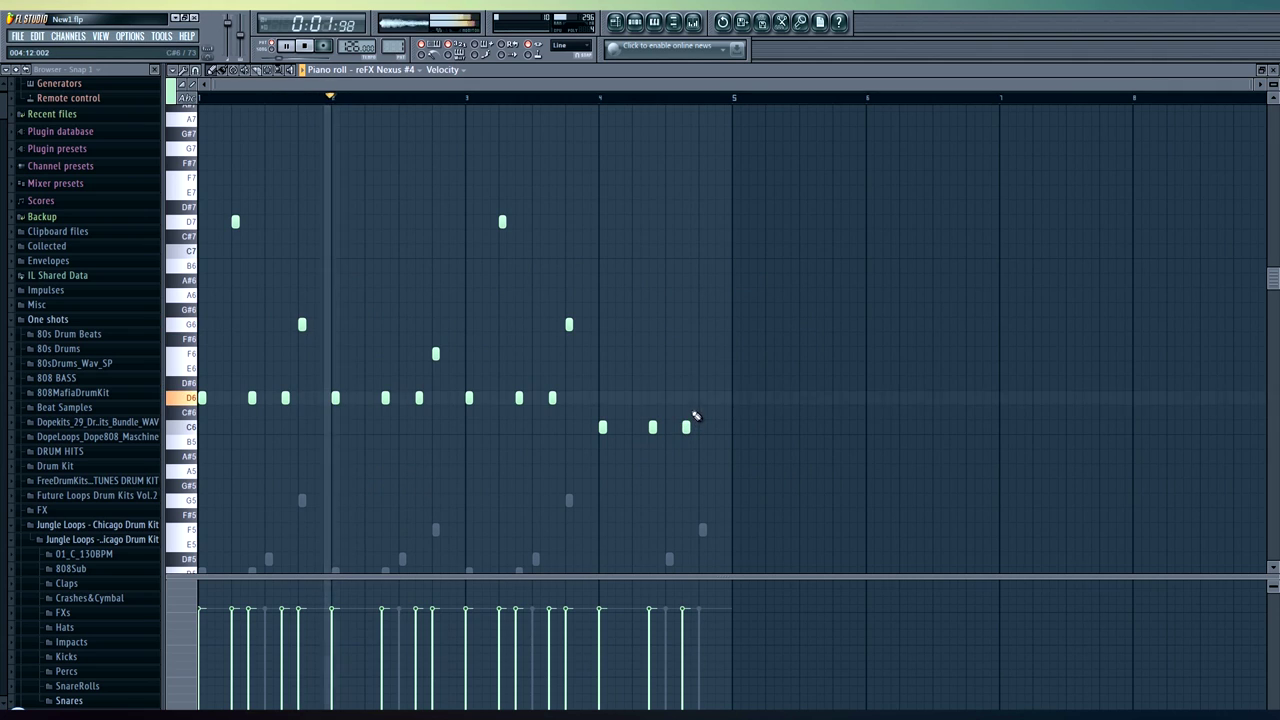
# - Finish the Nexus #4 background melody with a short F6 note near the end of bar 4, and open that channel
pyautogui.click(701, 353)
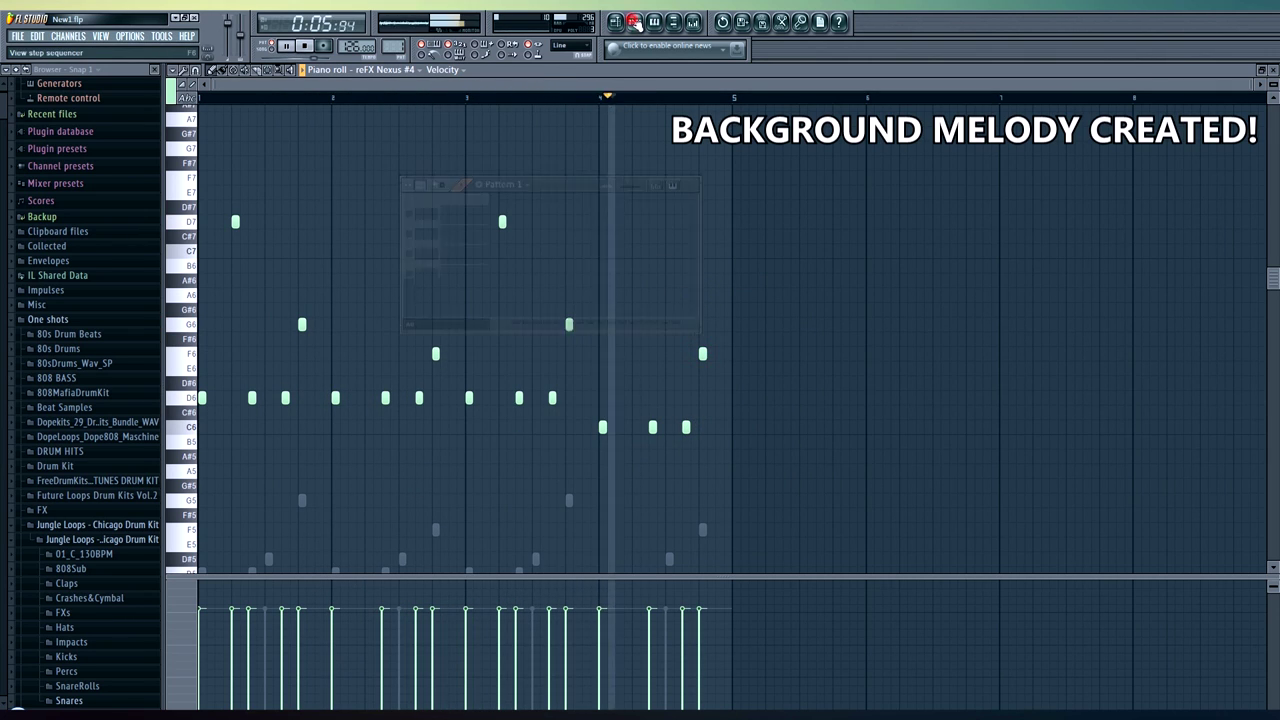
pyautogui.press('F6')
pyautogui.click(466, 293)
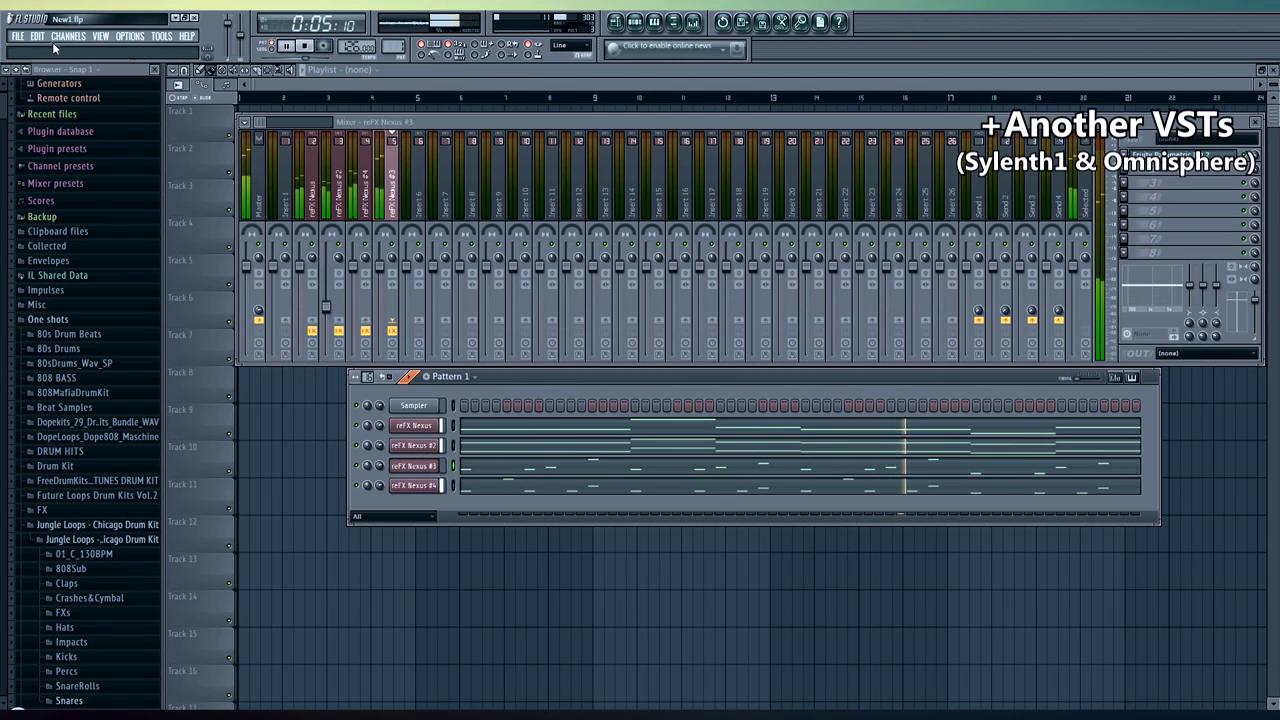
# - Add a Sylenth1 channel to the pattern
pyautogui.click(68, 36)
pyautogui.moveTo(75, 49)
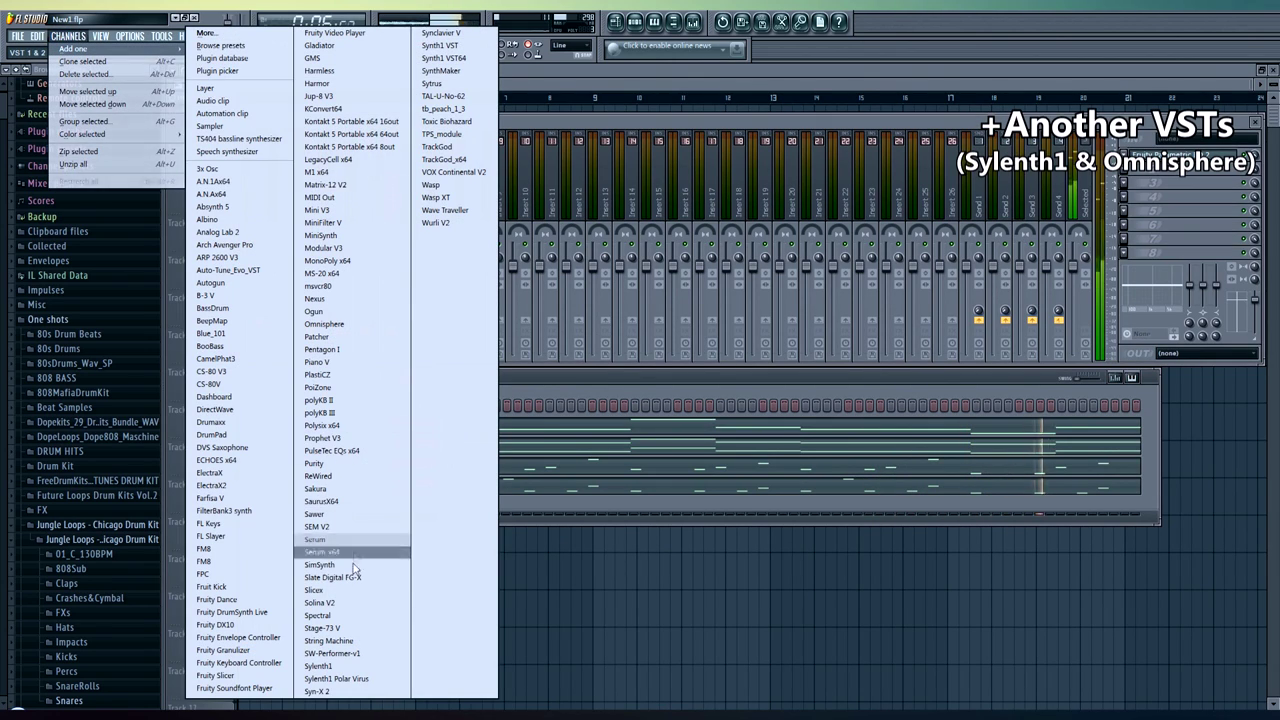
pyautogui.click(348, 667)
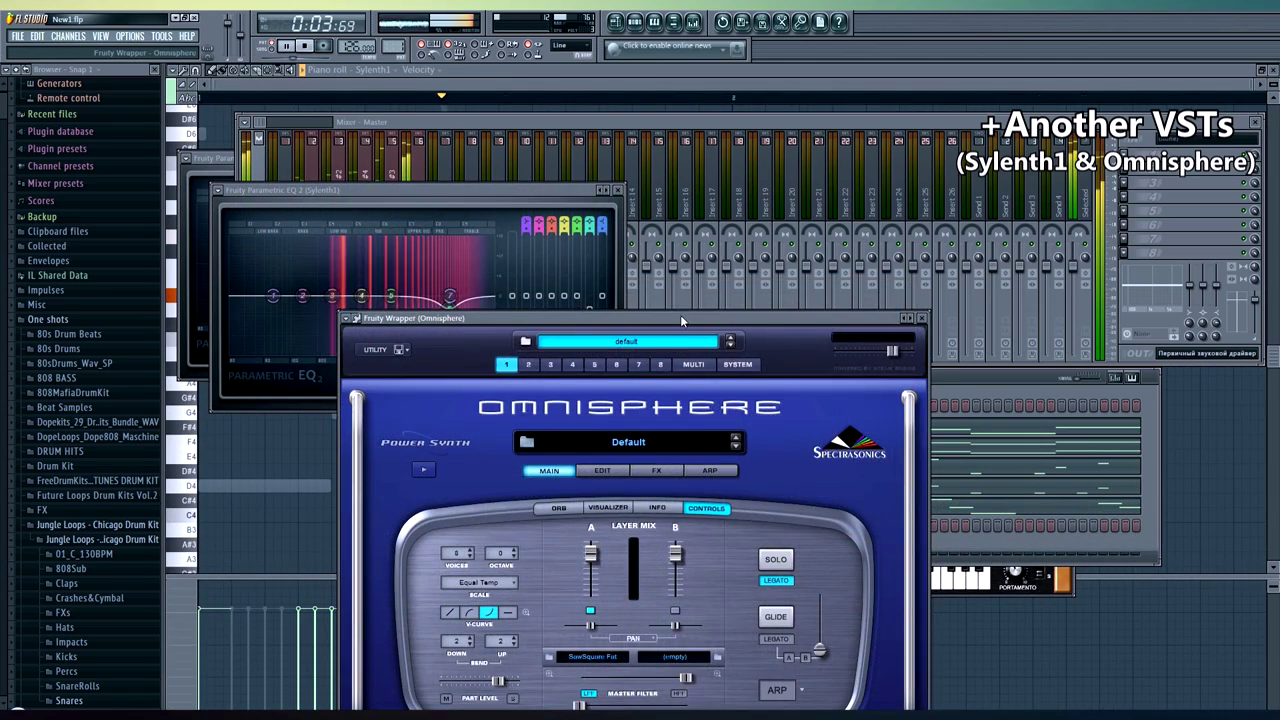
# - Move the Omnisphere window into full view and load the Choir Women Ahs ^ patch from the Human Voices category
pyautogui.moveTo(680, 314); pyautogui.dragTo(703, 204)
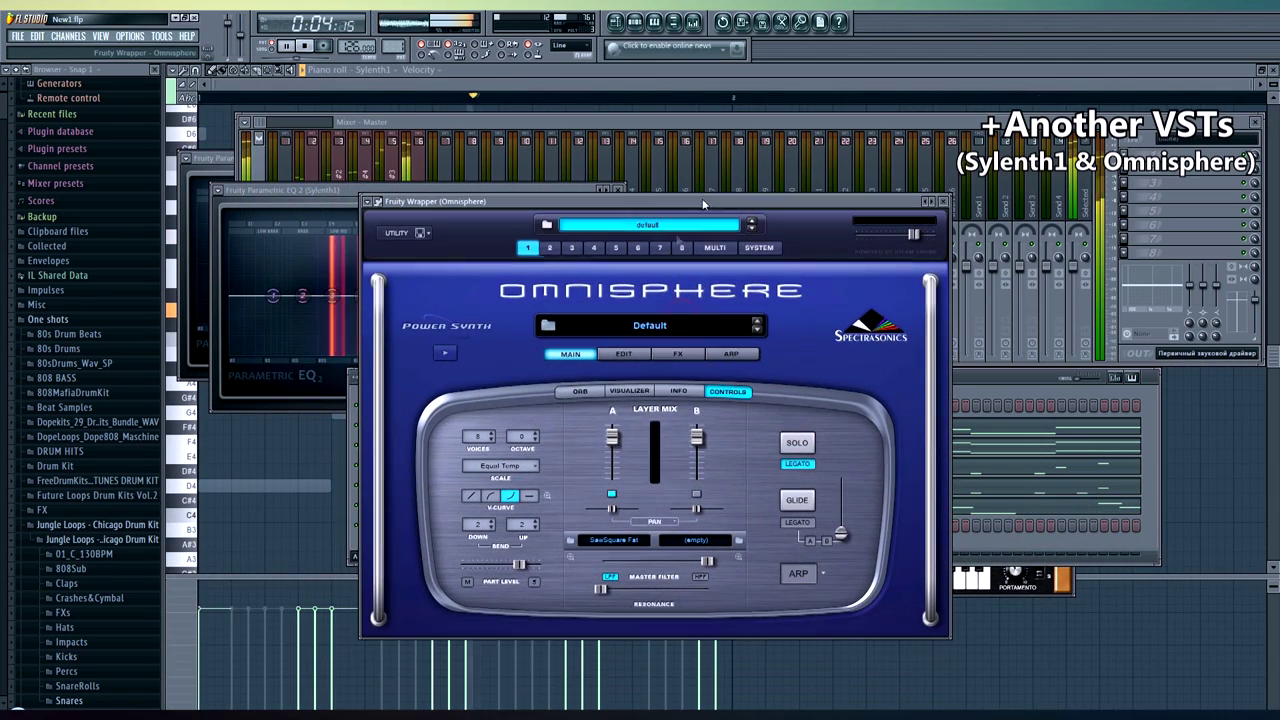
pyautogui.click(650, 326)
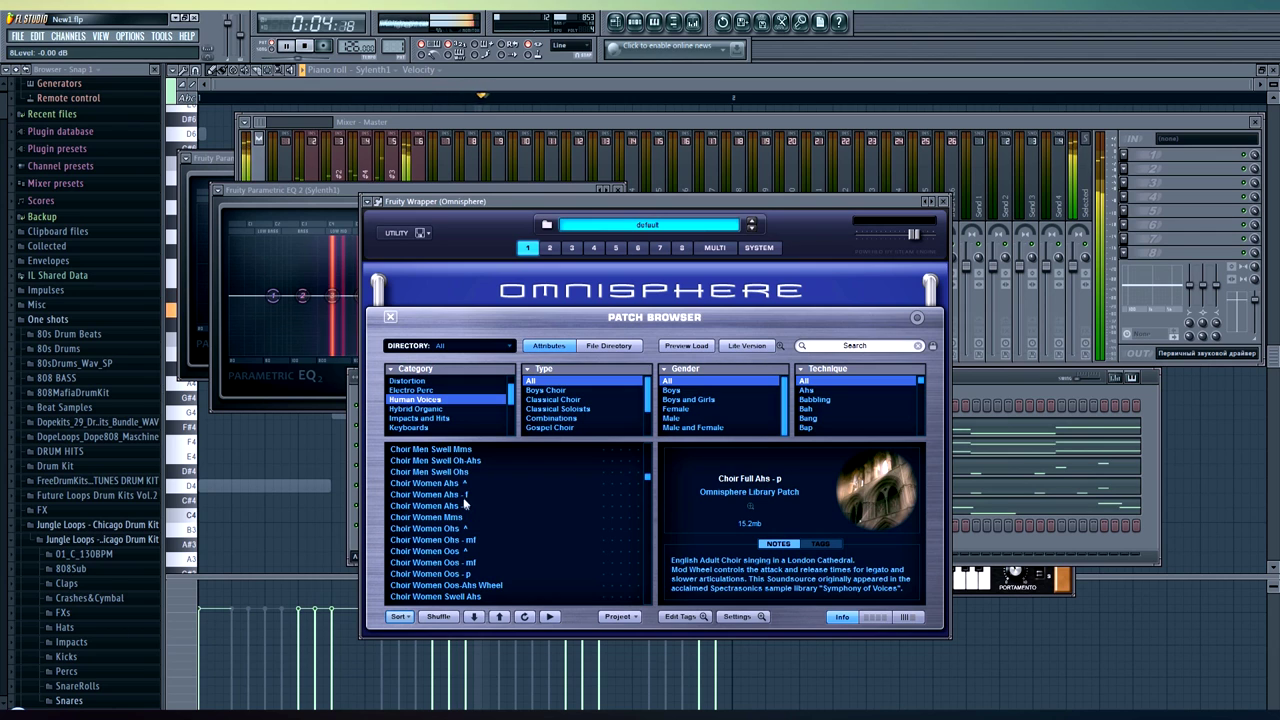
pyautogui.click(459, 484)
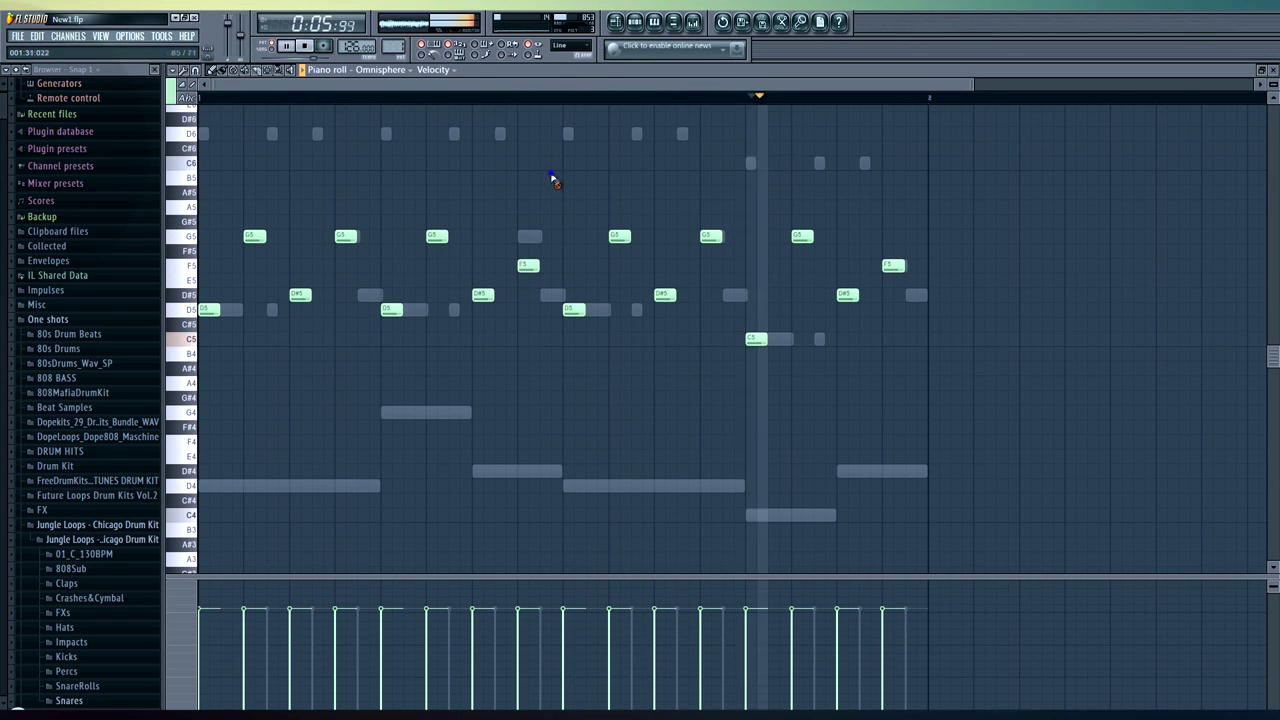
# - Open Sylenth1 alongside the mixer and lower the Nexus #3, Nexus #4 and Sylenth1 track levels to balance the melodies
pyautogui.press('F6')
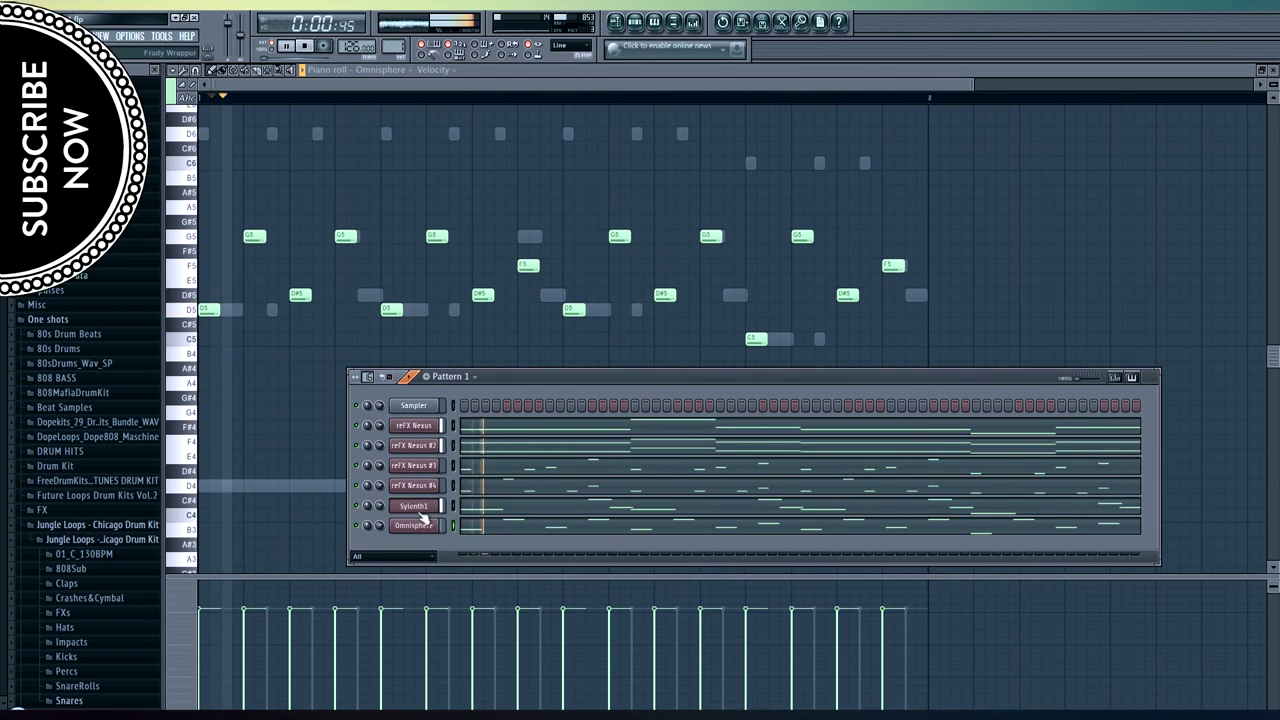
pyautogui.click(415, 507)
pyautogui.press('F9')
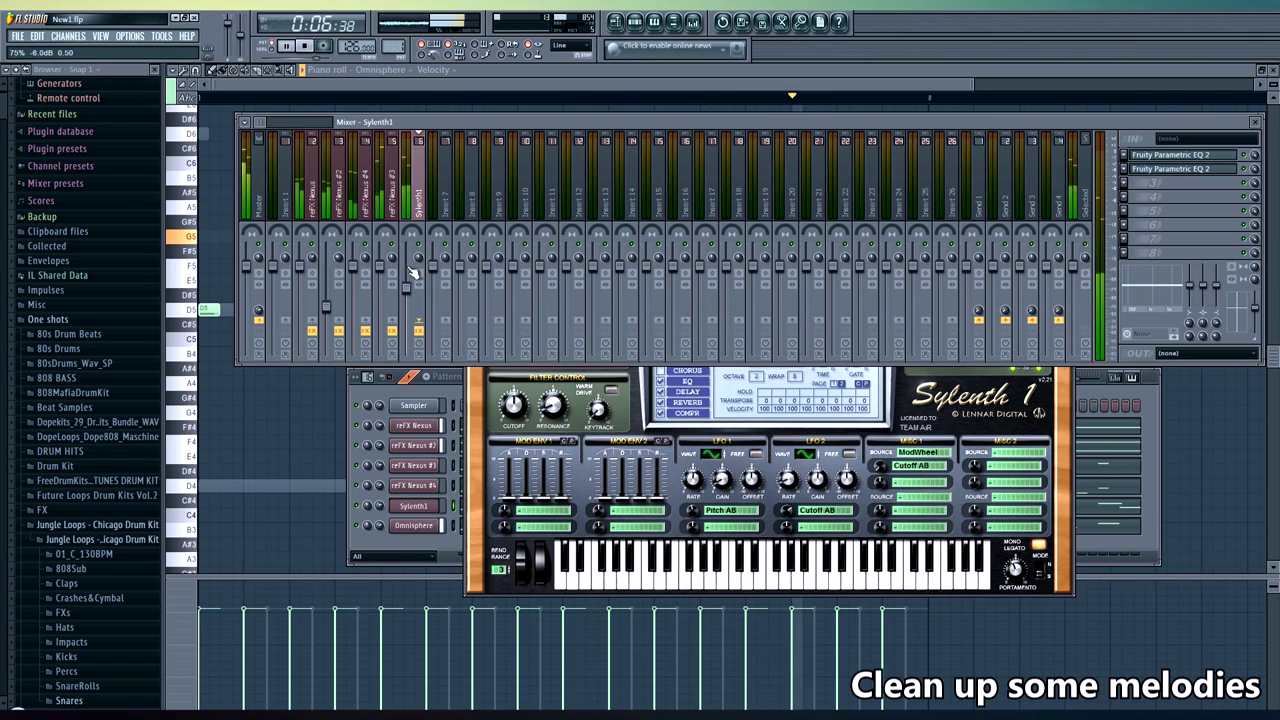
pyautogui.click(366, 250)
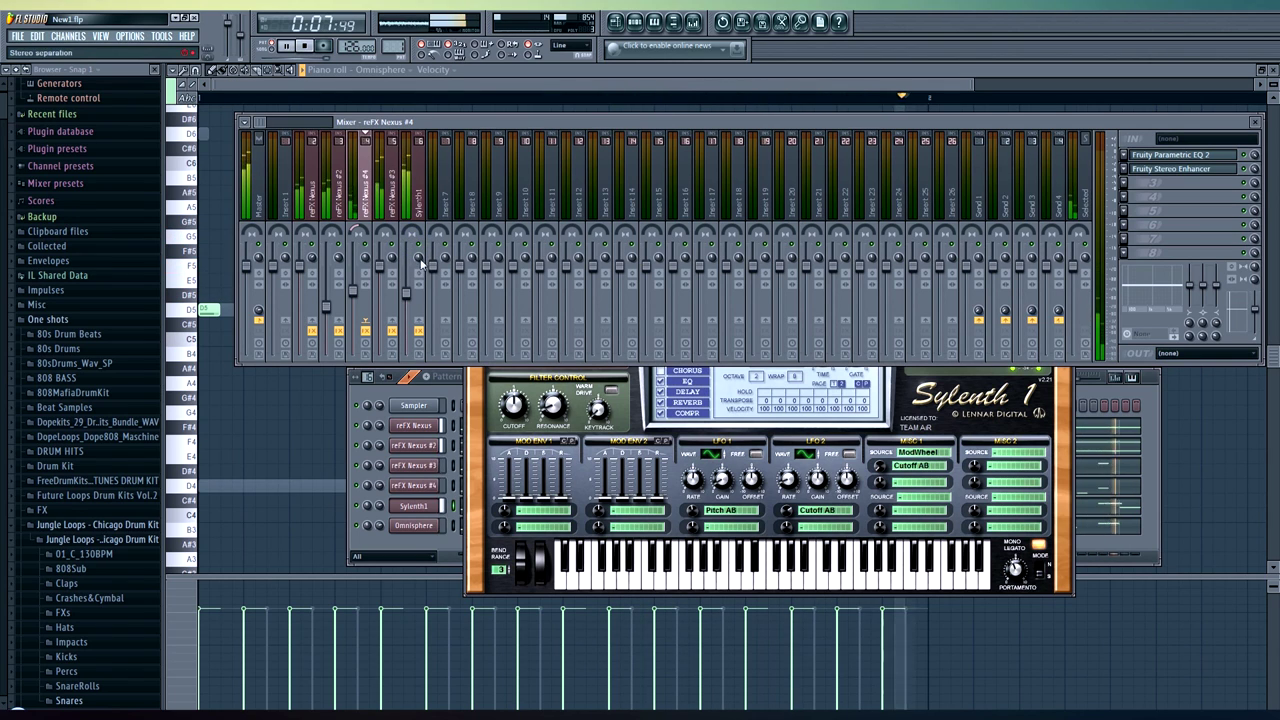
pyautogui.click(420, 262)
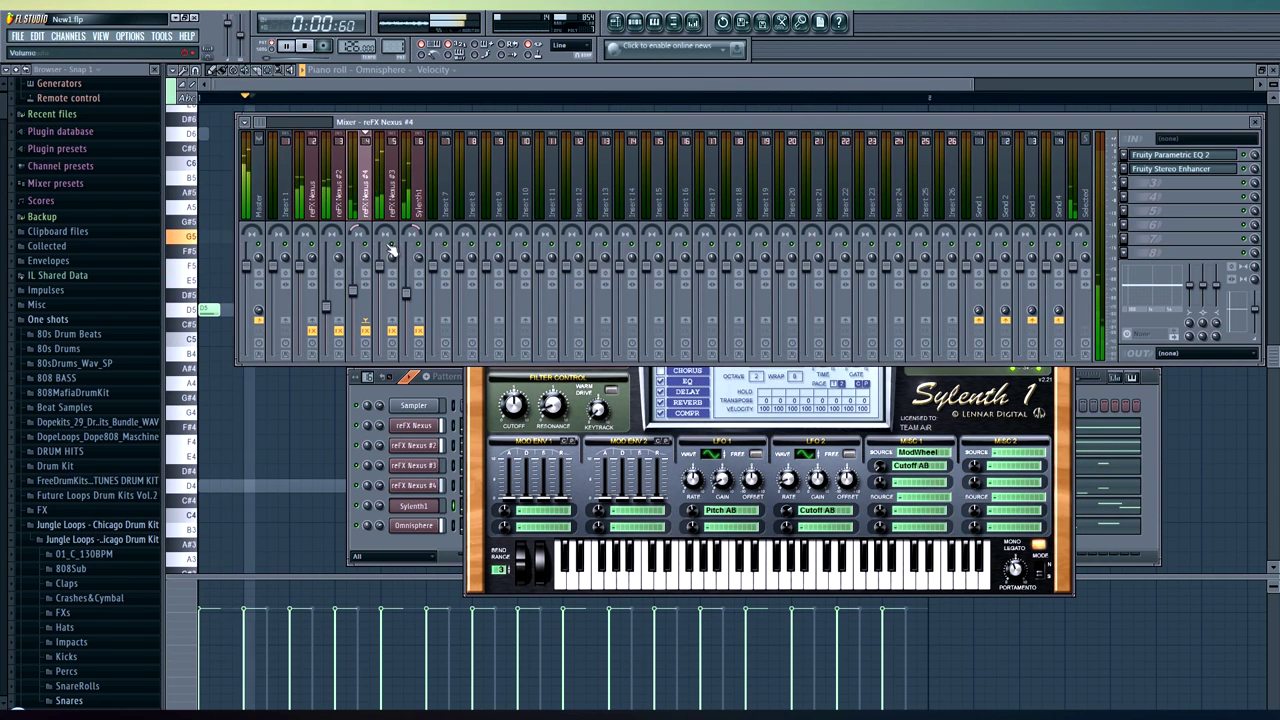
pyautogui.scroll(-5, 382, 272)
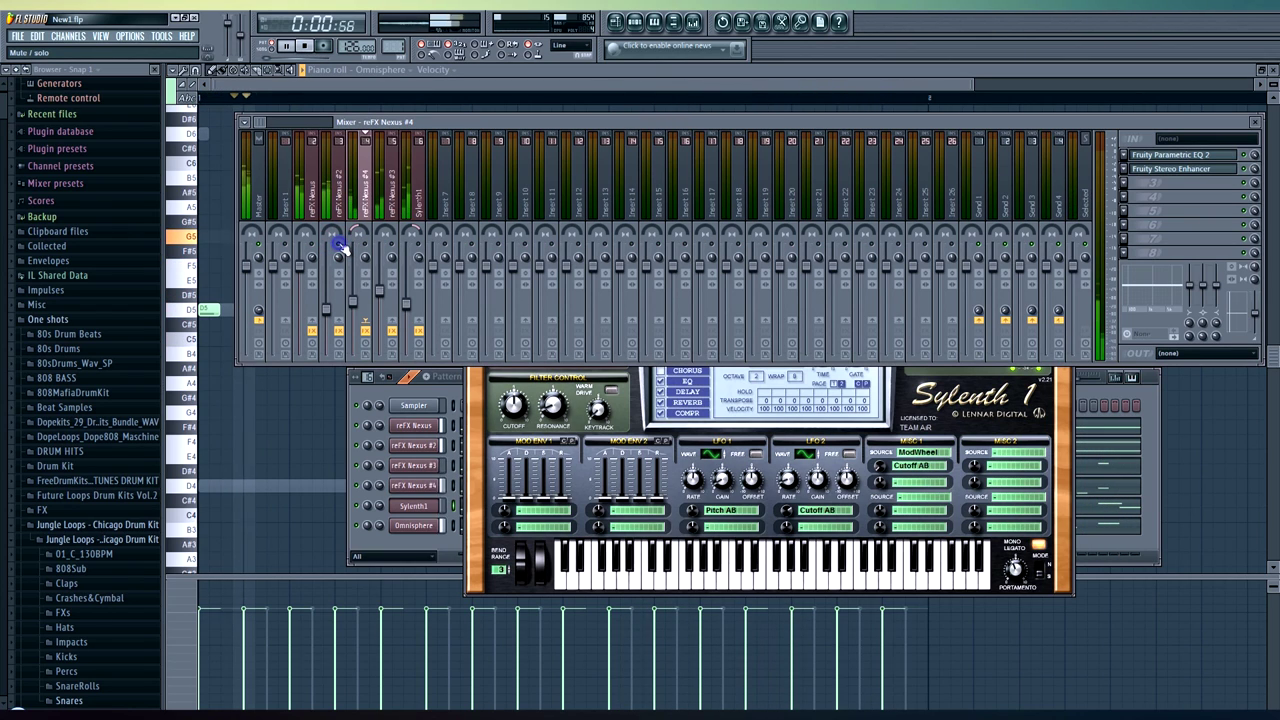
# - Route Omnisphere to the mixer track after Sylenth1 and lower its level to balance it with the other melodies
pyautogui.click(413, 525)
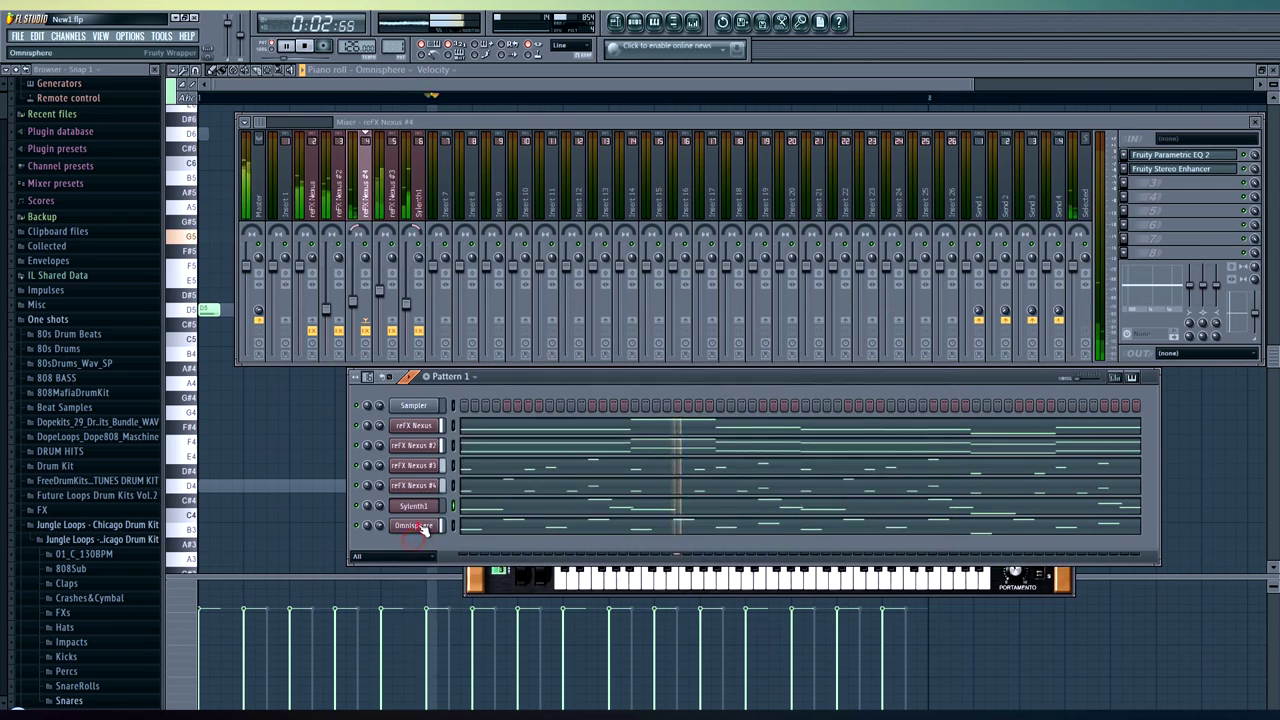
pyautogui.click(843, 124)
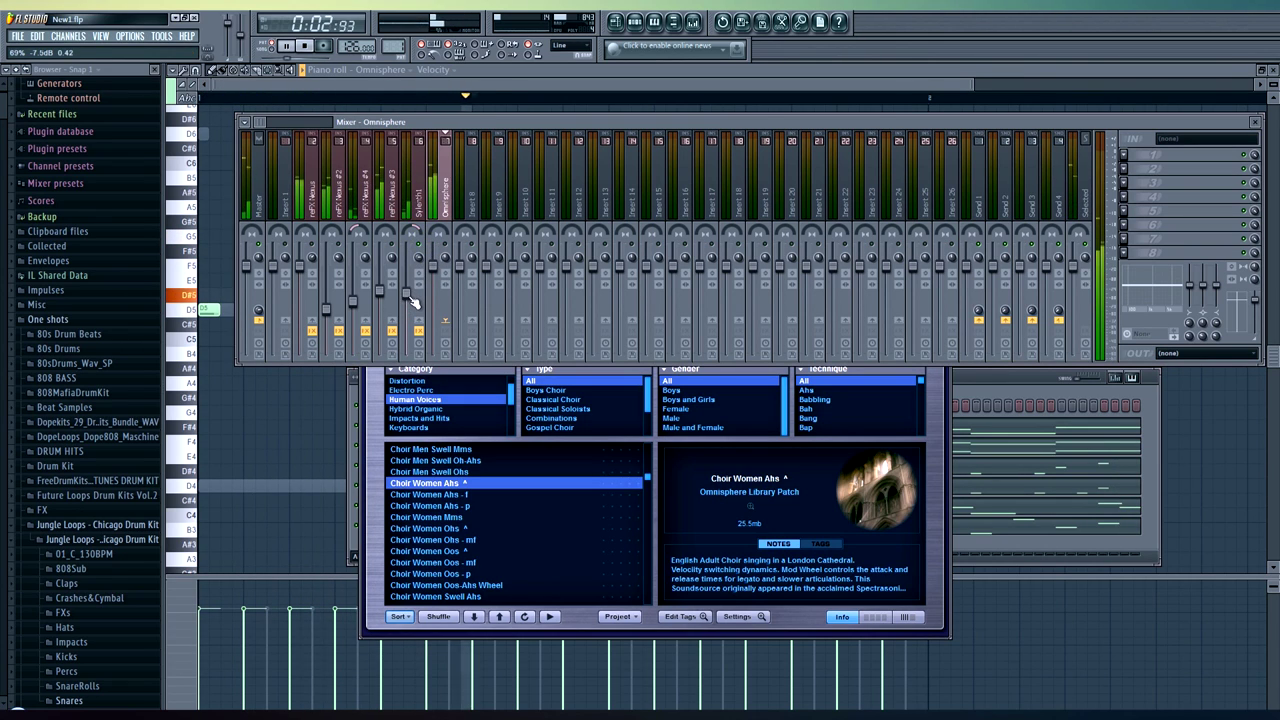
pyautogui.click(417, 233)
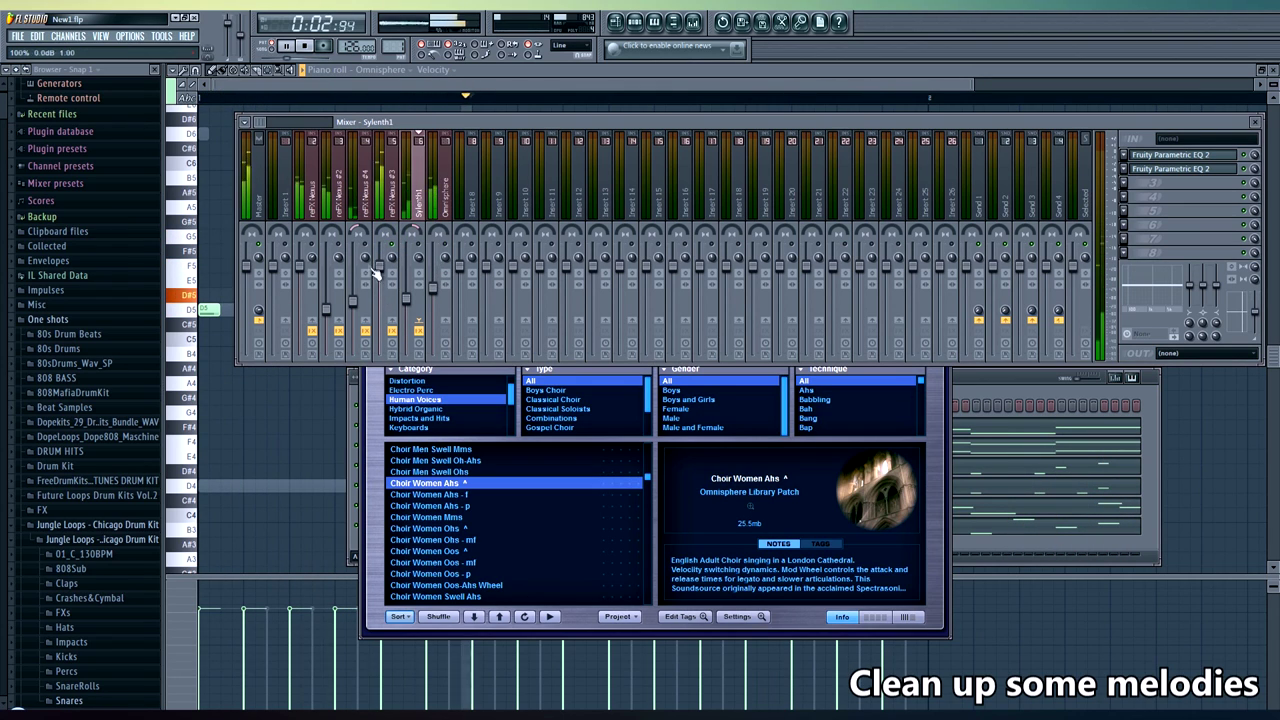
pyautogui.click(337, 240)
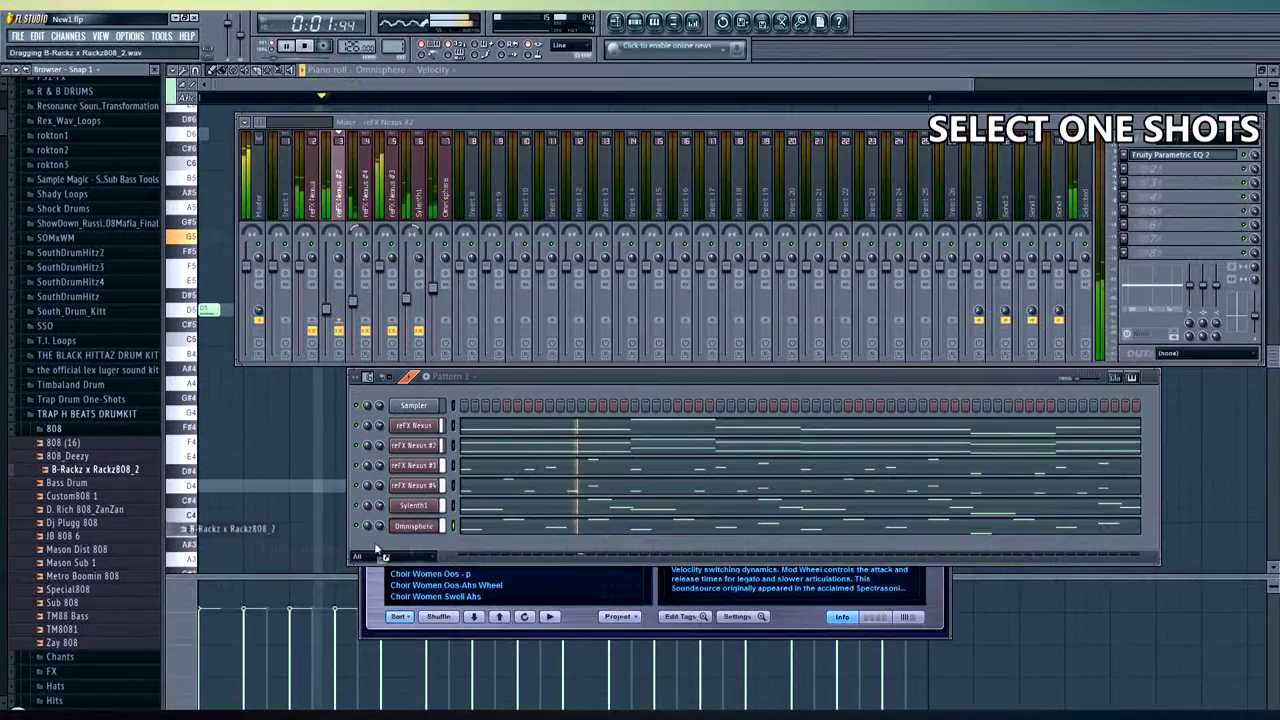
# - Add the B-Rackz x Rackz808_2, Mason Kick 1 and MB Snare (4) one-shots as new channels in Pattern 1
pyautogui.moveTo(371, 543); pyautogui.dragTo(420, 547)
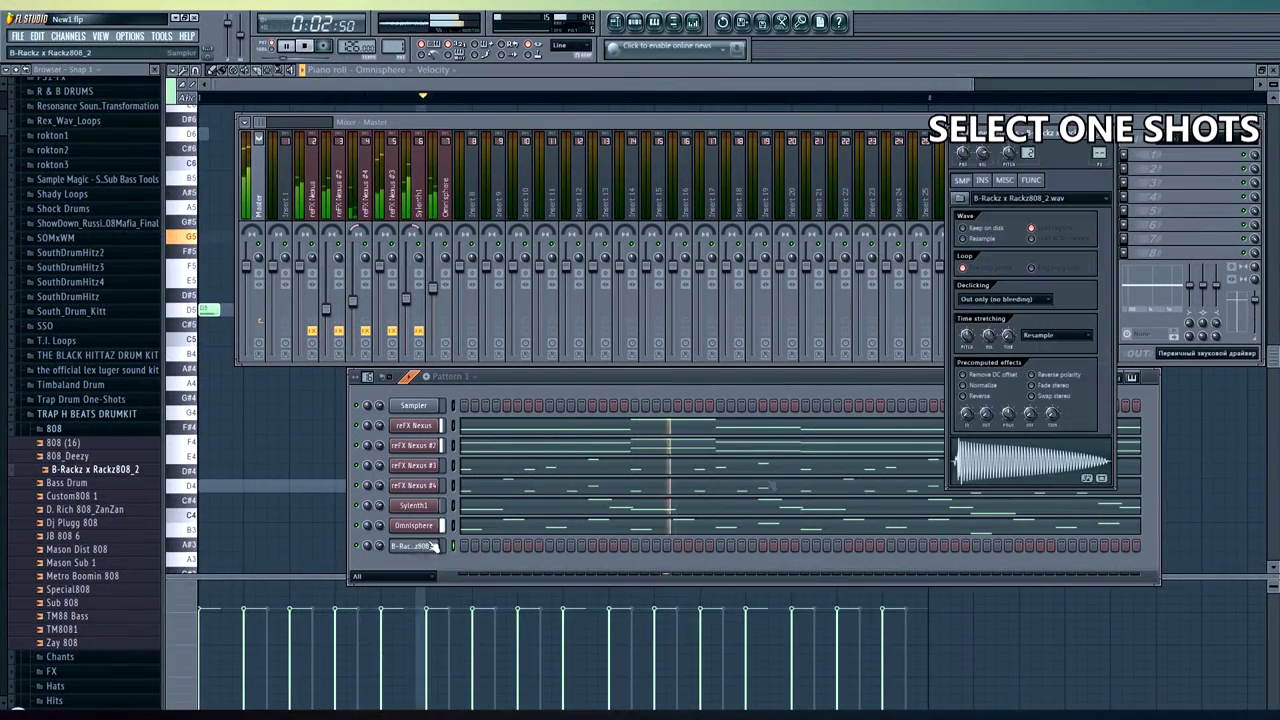
pyautogui.click(80, 530)
pyautogui.click(88, 532)
pyautogui.moveTo(420, 571); pyautogui.dragTo(430, 590)
# - Add the TB - Snare 3 and YCChopSnare one-shots as new channels below MB Snare (4)
pyautogui.click(85, 428)
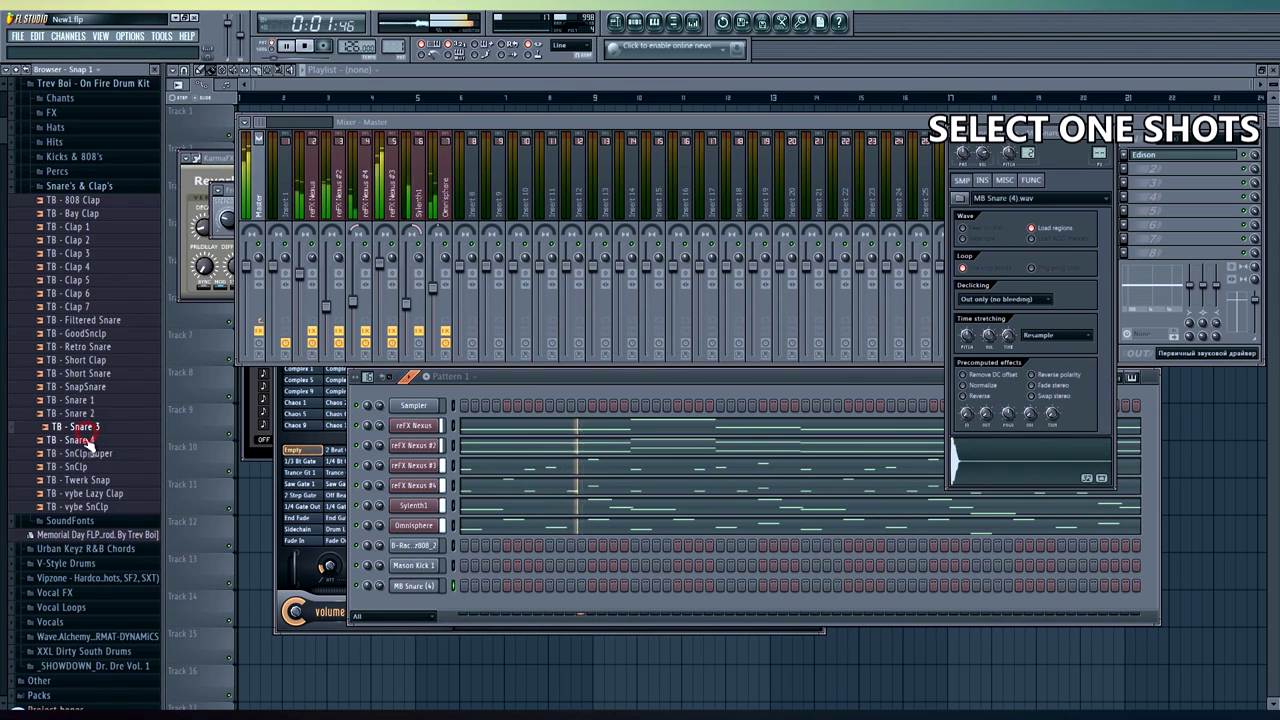
pyautogui.moveTo(420, 610); pyautogui.dragTo(420, 608)
pyautogui.click(85, 489)
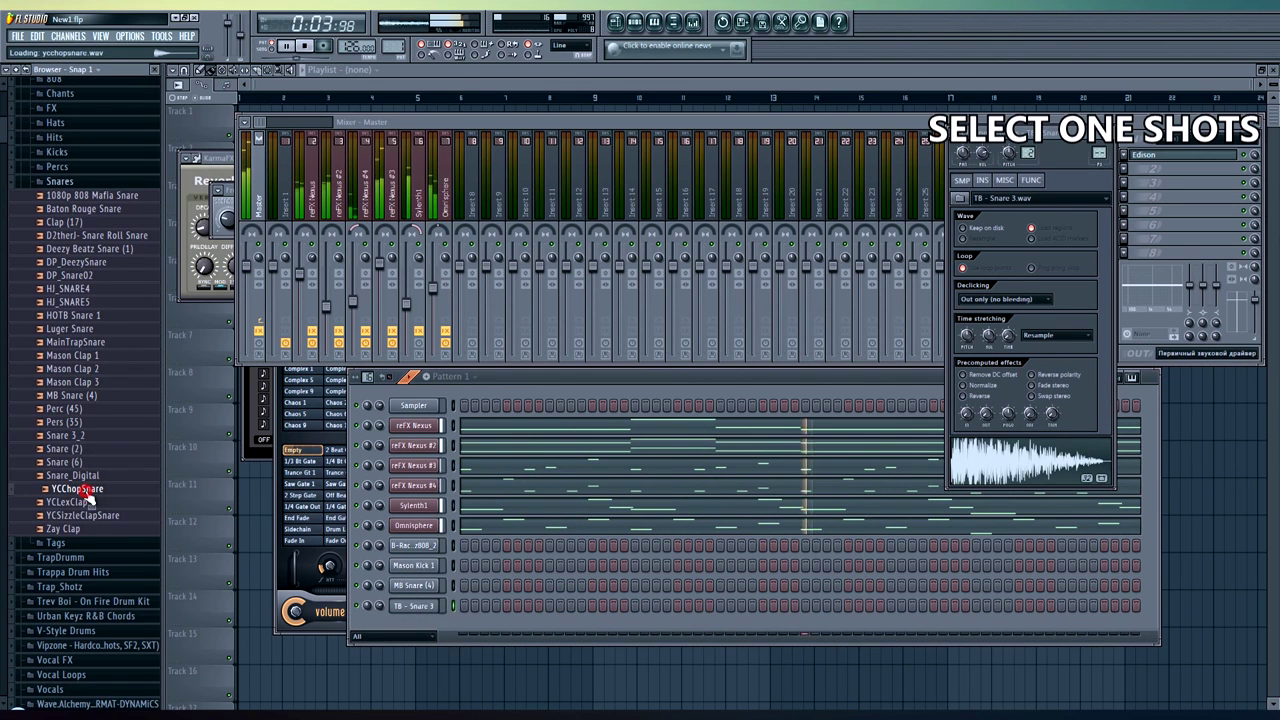
pyautogui.moveTo(425, 630); pyautogui.dragTo(423, 626)
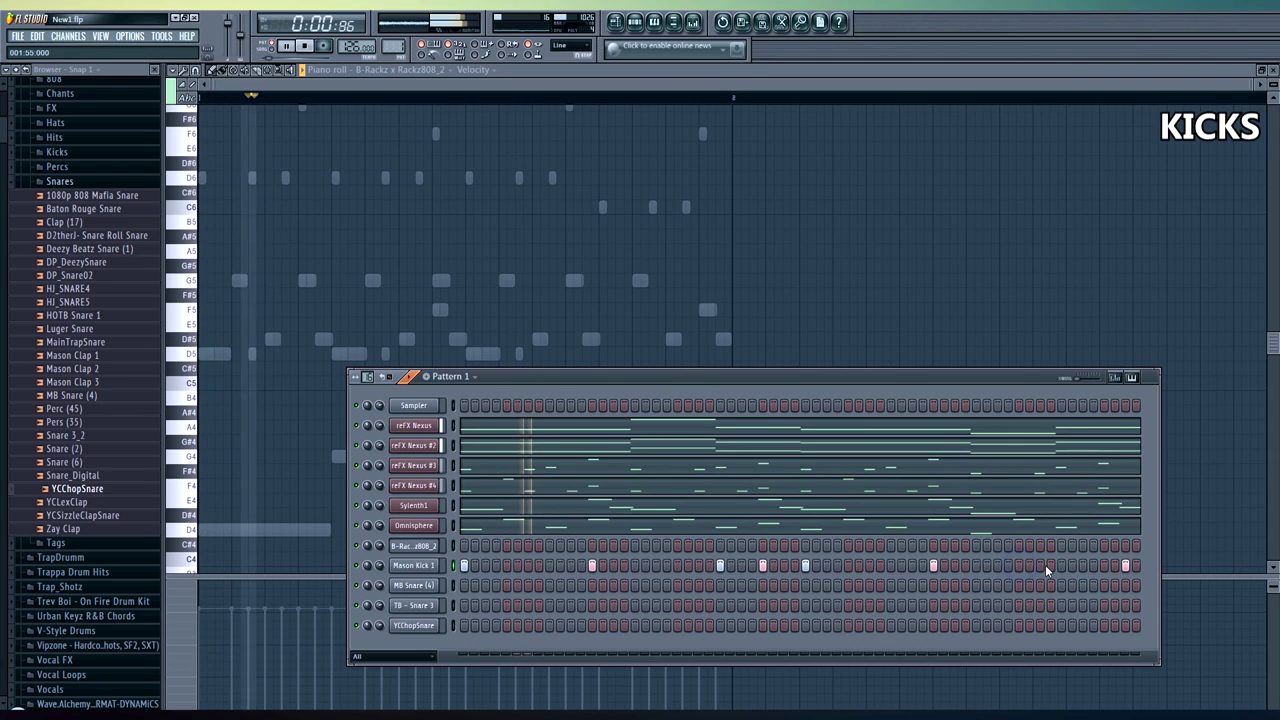
# - Add a Mason Kick 1 step in bar 4 and extend the 808 bass line in the same bar
pyautogui.click(1040, 566)
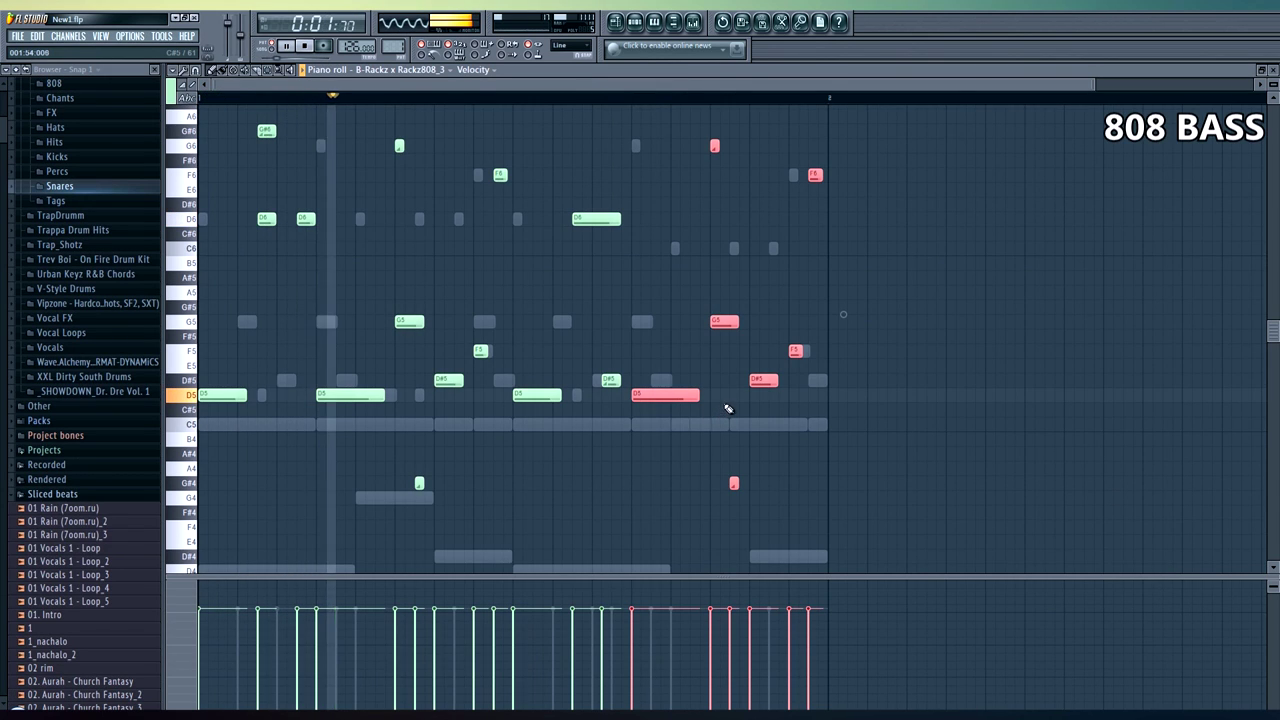
pyautogui.click(728, 405)
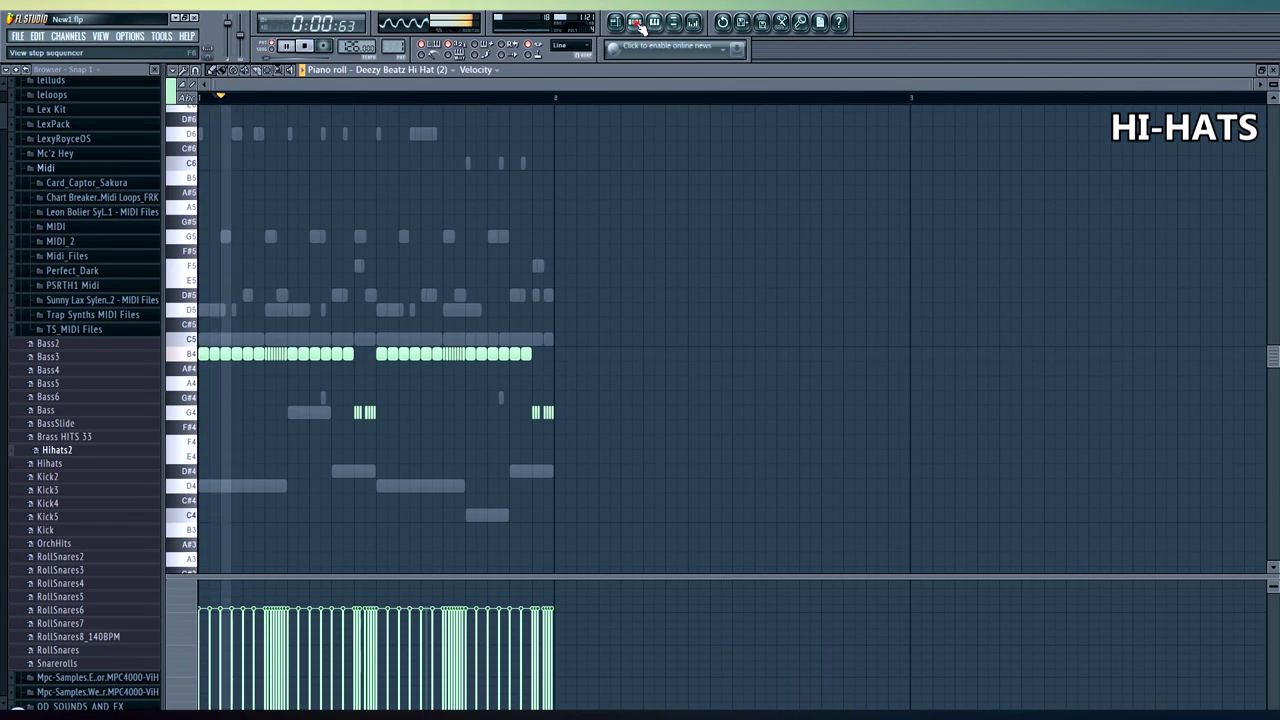
# - Show the step sequencer and browse the sample library for more drum sounds
pyautogui.press('F6')
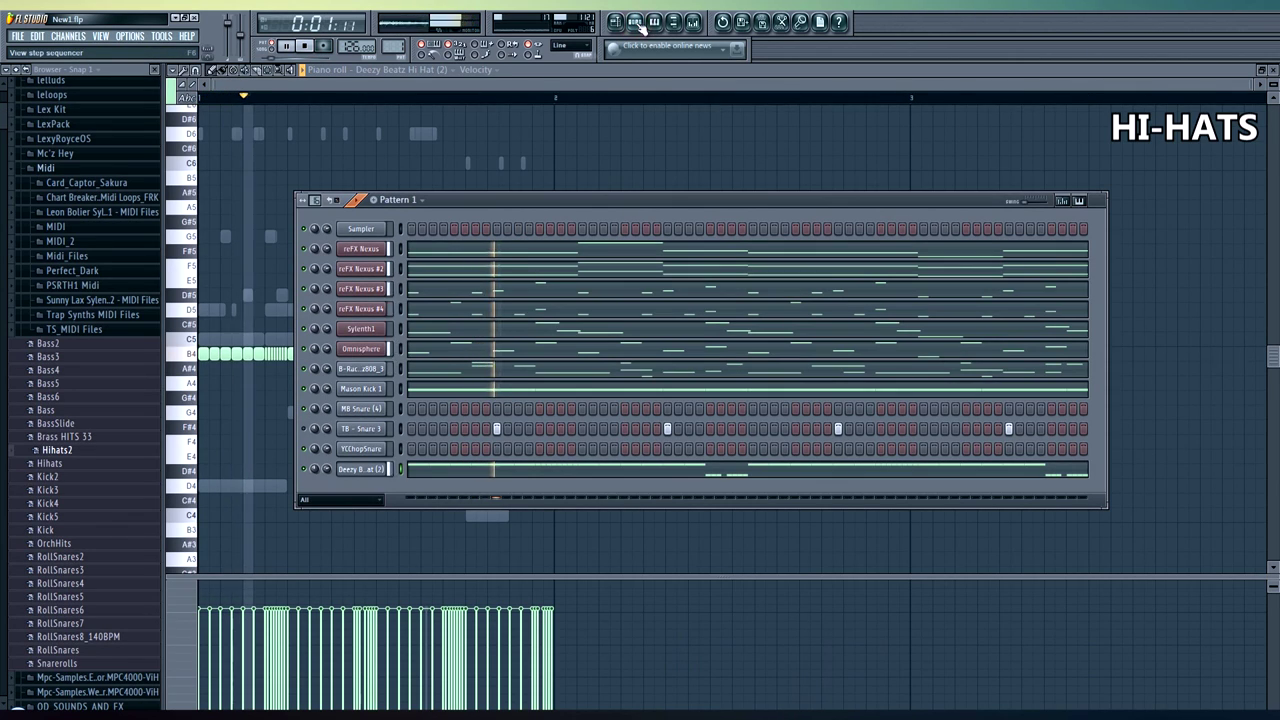
pyautogui.click(62, 335)
pyautogui.scroll(-10, 71, 260)
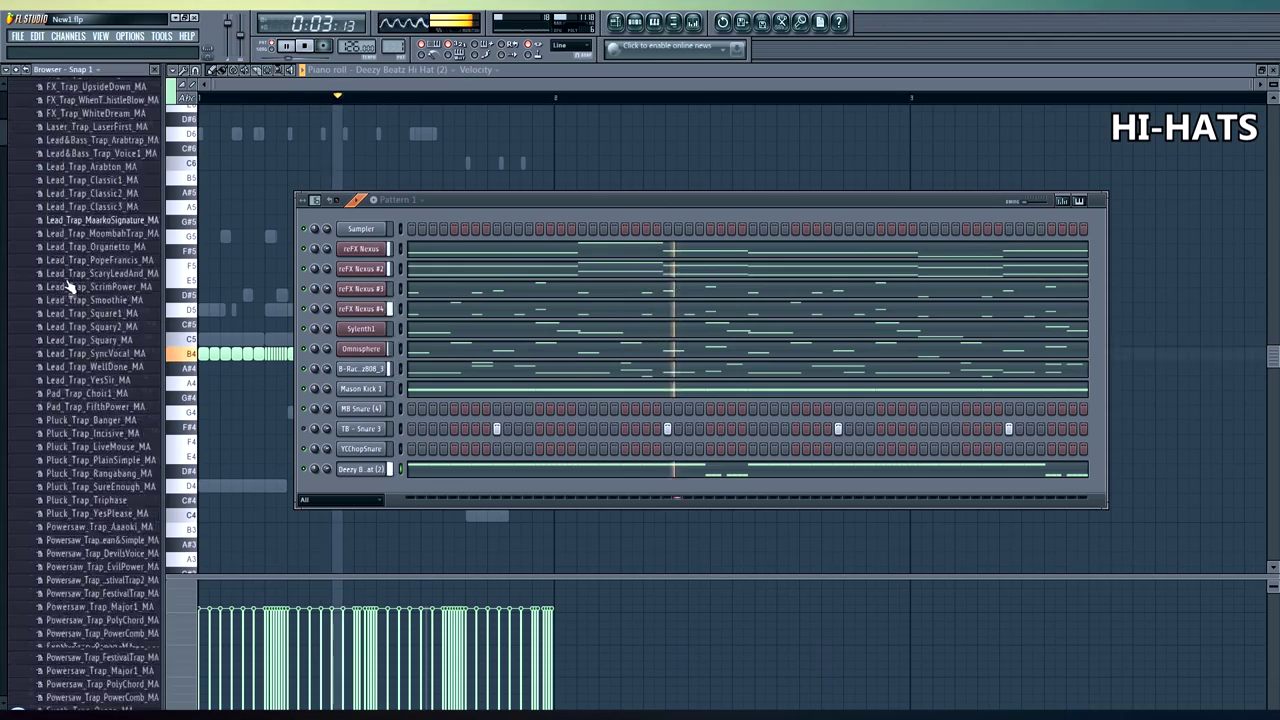
pyautogui.scroll(-15, 60, 290)
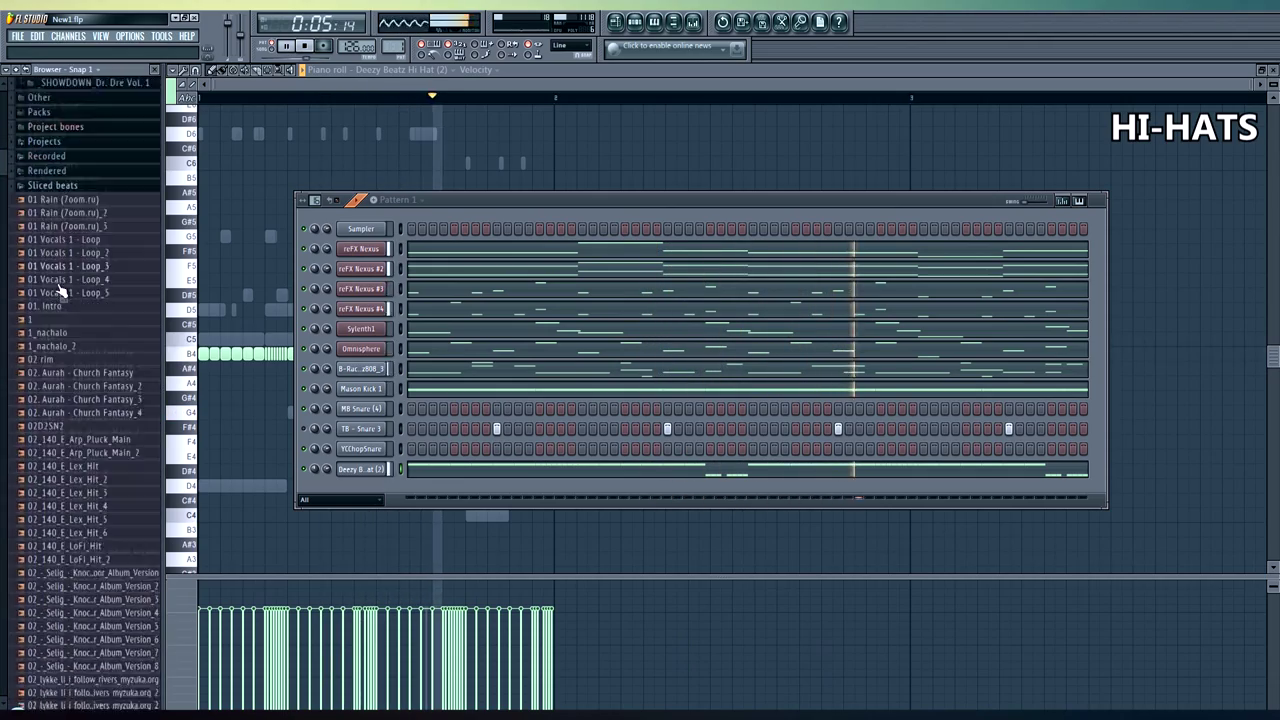
pyautogui.scroll(15, 60, 290)
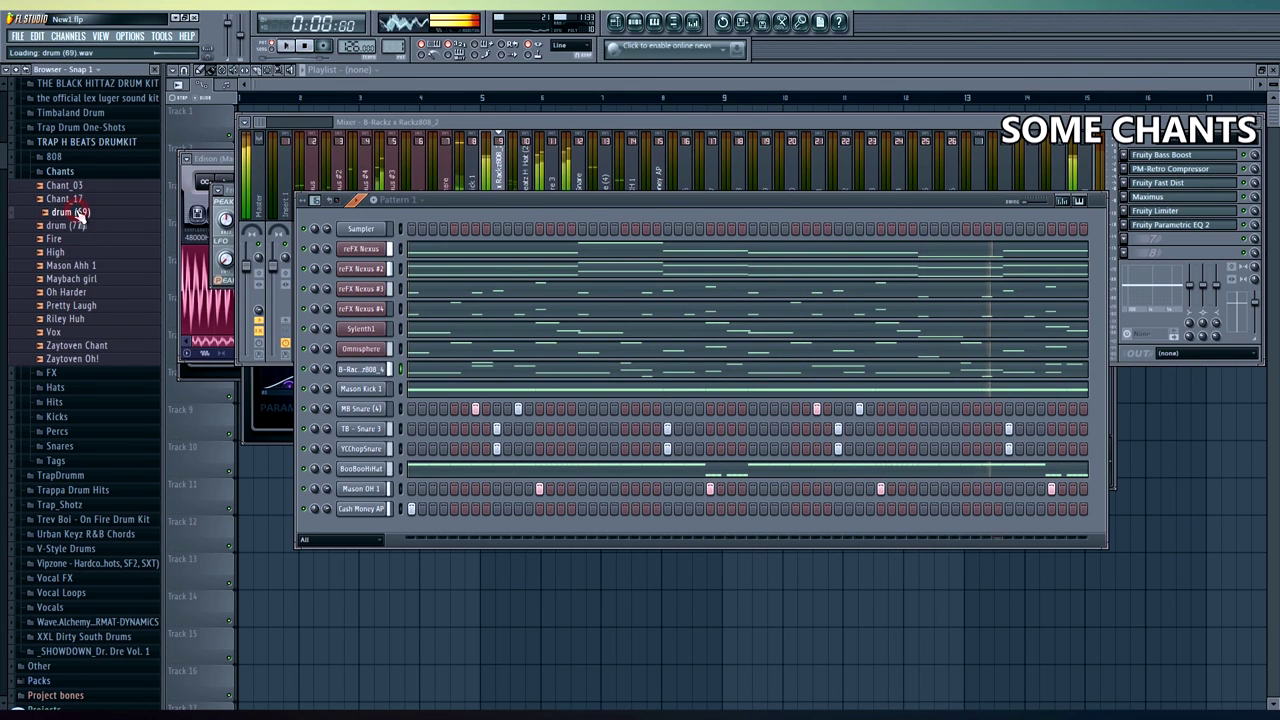
# - Preview the Oh Harder sample in the TRAP H BEATS DRUMKIT Chants folder, and collapse the folder
pyautogui.click(72, 291)
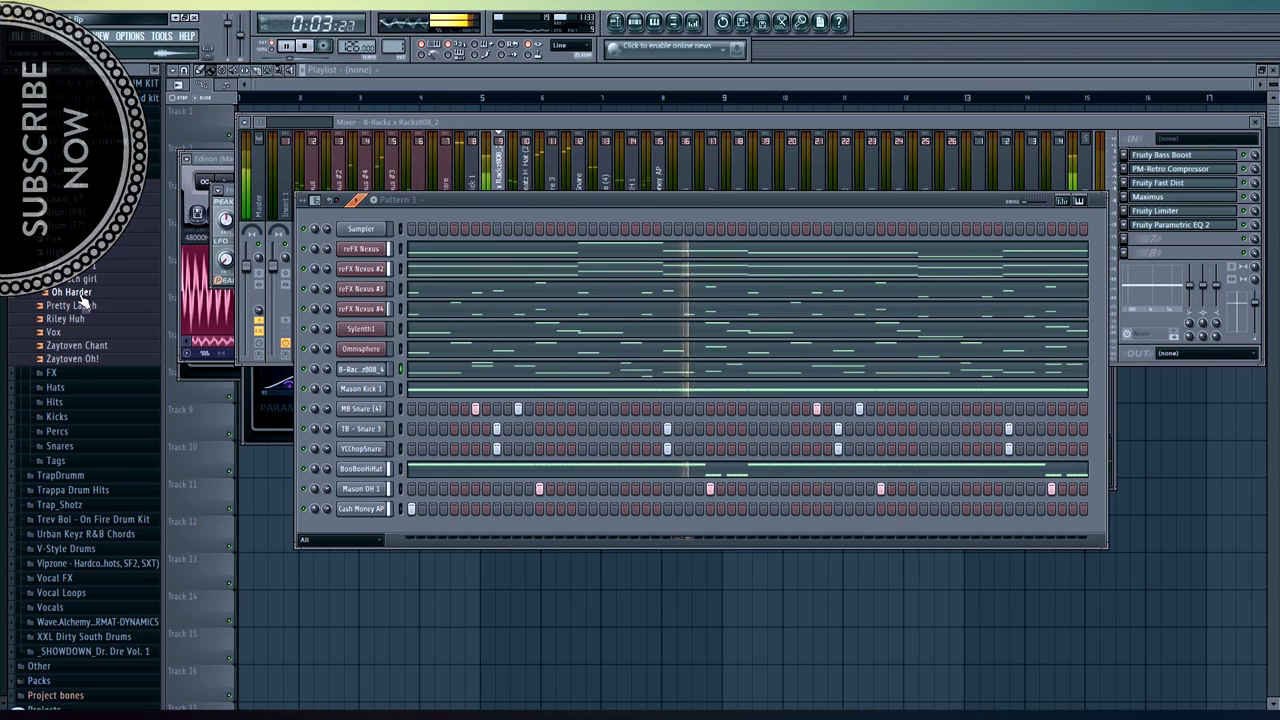
pyautogui.scroll(5, 80, 294)
pyautogui.click(60, 171)
# - Add a Gladiator channel for another melody layer and transpose its notes down one octave
pyautogui.click(70, 37)
pyautogui.moveTo(75, 49)
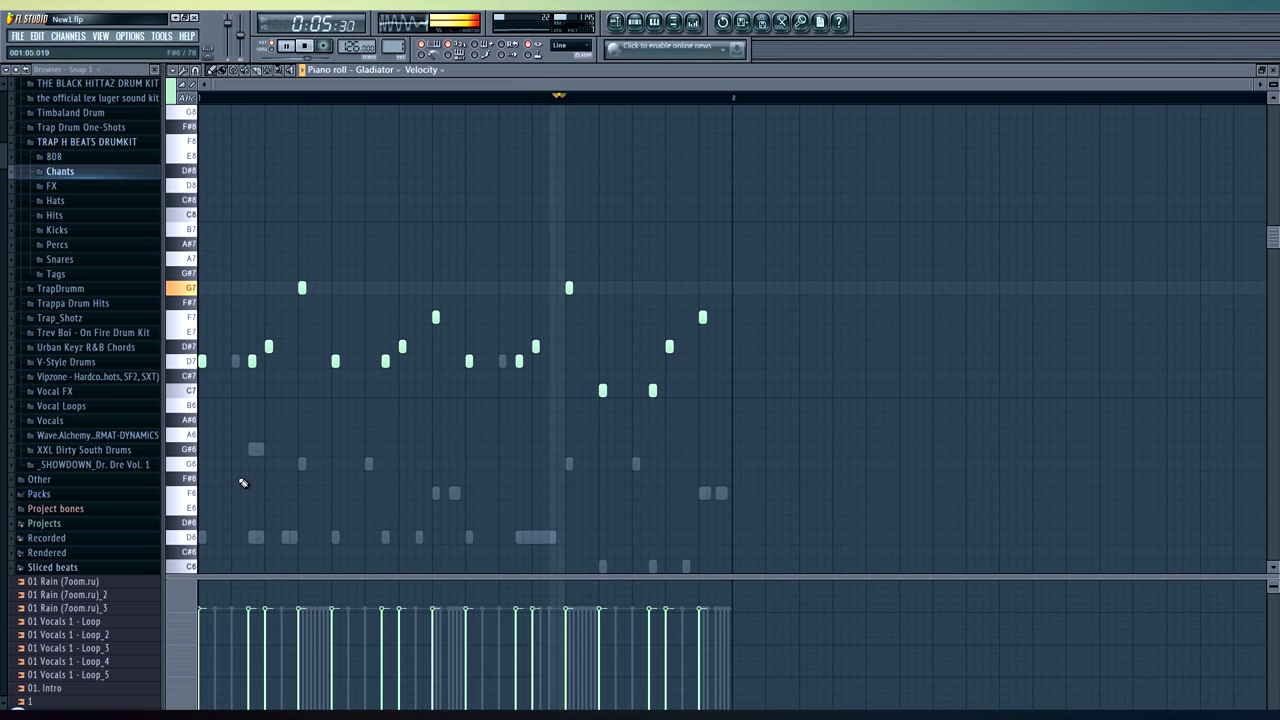
pyautogui.hotkey('ctrl', 'Down')
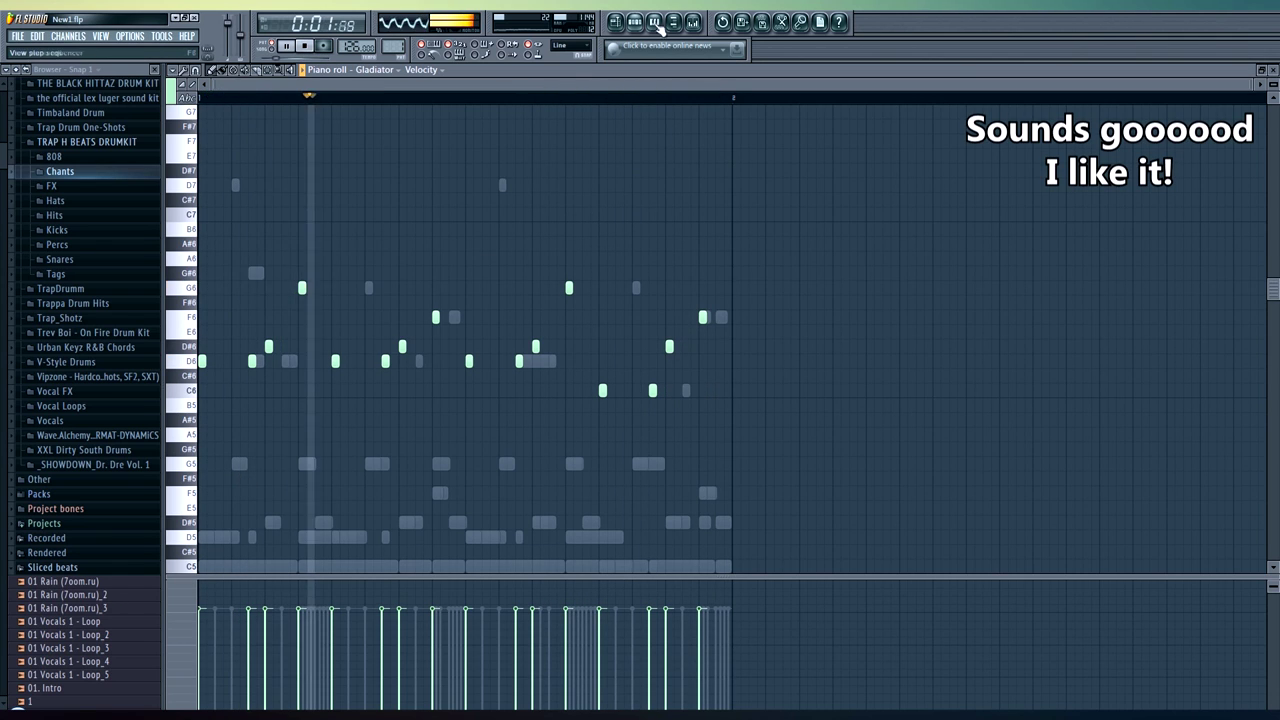
# - Bring the mixer and the master's iZotope Ozone 5 window into full view, and dismiss its Preset Manager
pyautogui.press('F9')
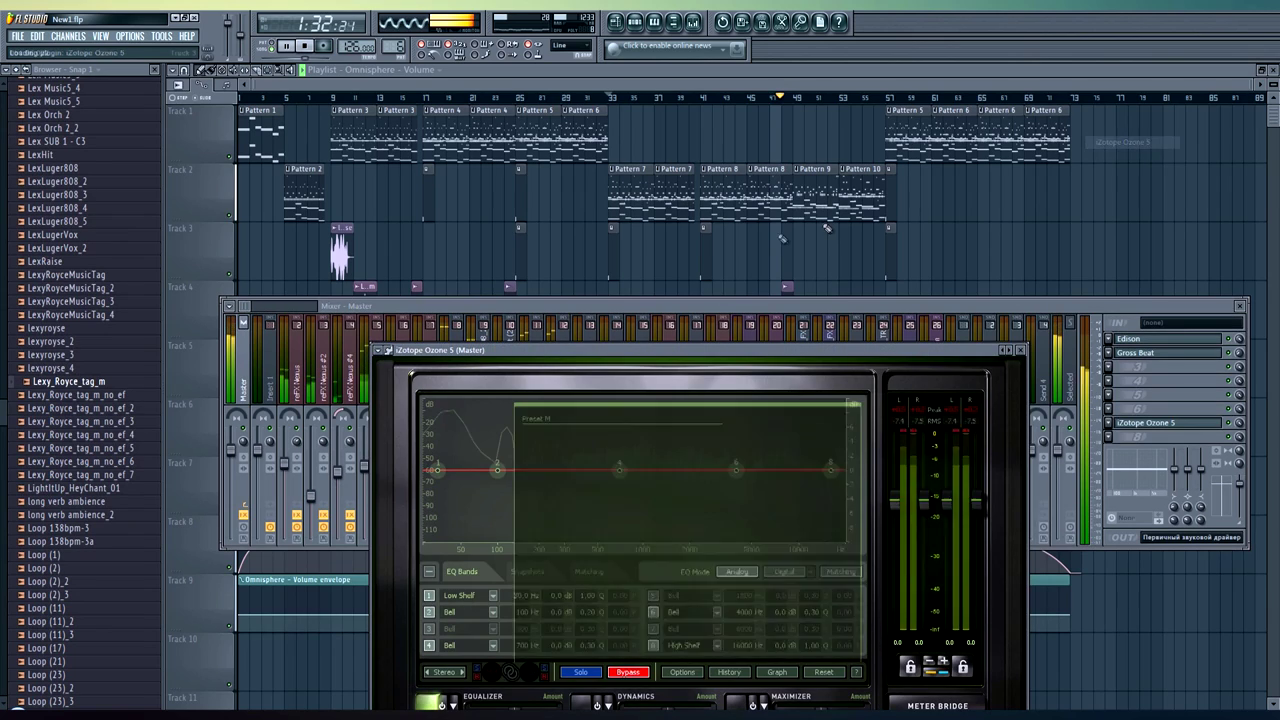
pyautogui.moveTo(858, 358); pyautogui.dragTo(802, 107)
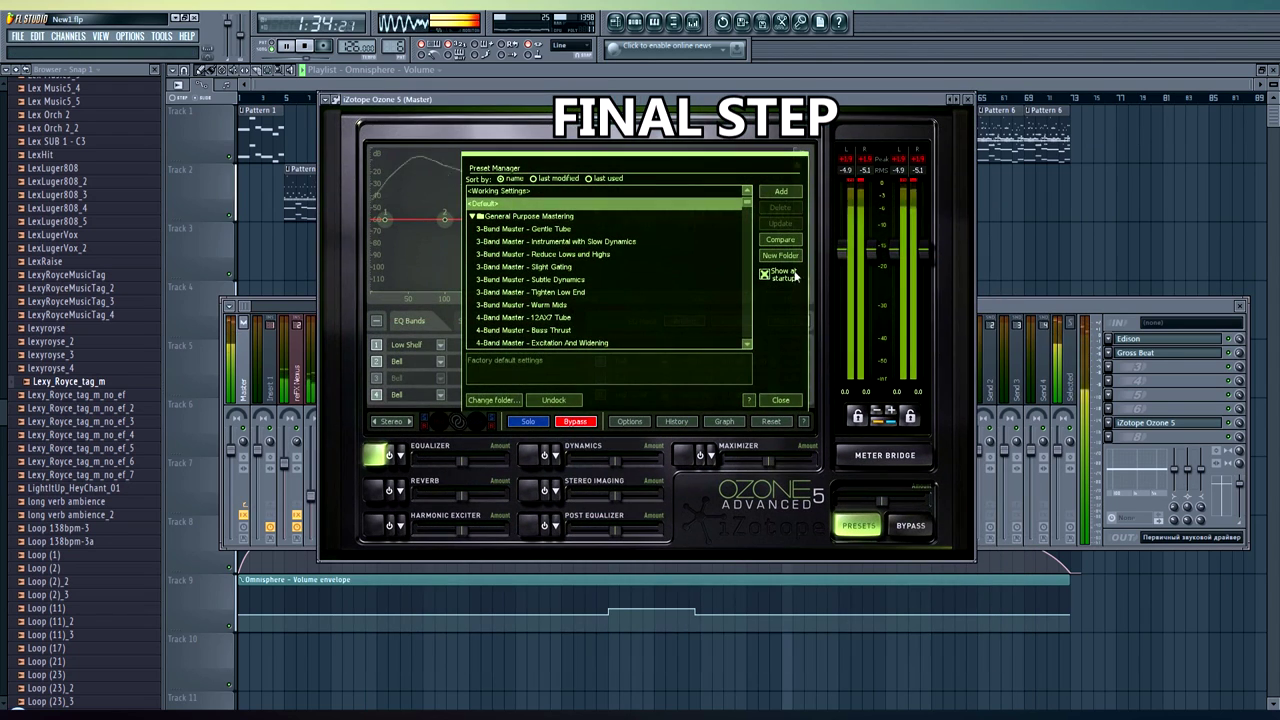
pyautogui.click(779, 401)
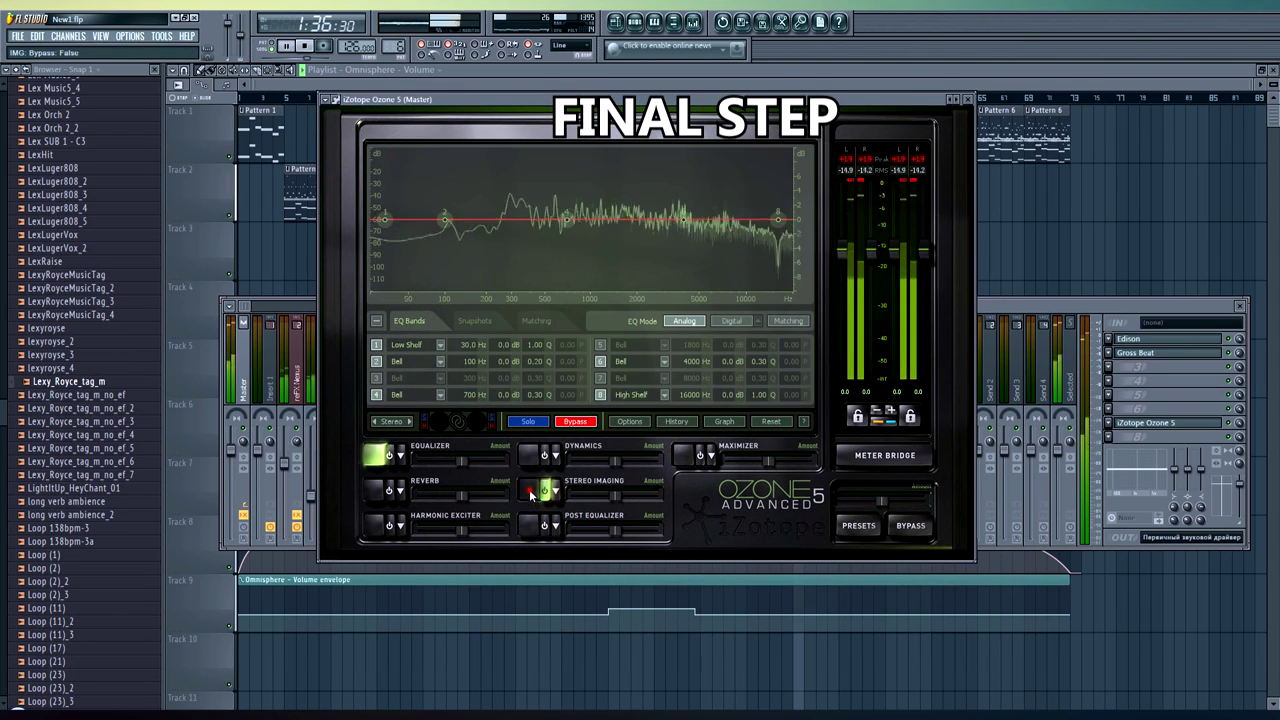
# - Enable and adjust Ozone 5's Stereo Imaging, and set equalizer band 4 to about -1.7 dB at 422 Hz
pyautogui.click(537, 490)
pyautogui.moveTo(393, 304); pyautogui.dragTo(393, 330)
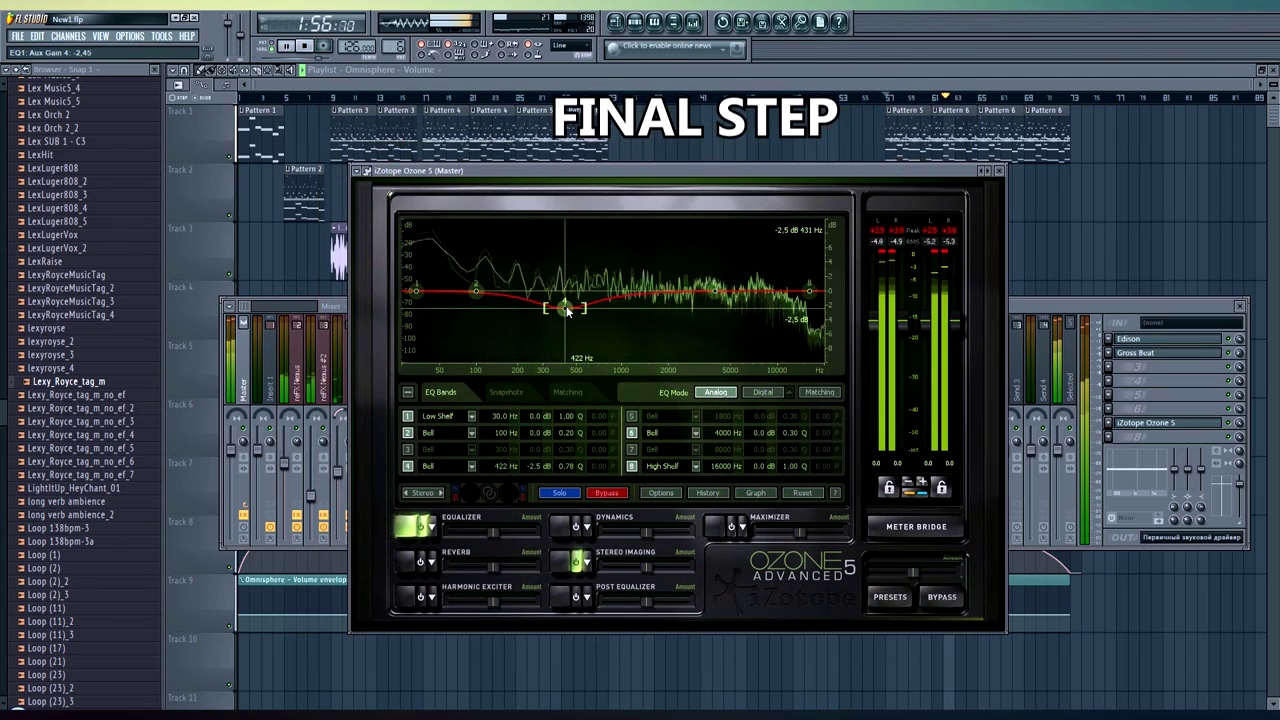
pyautogui.moveTo(566, 310); pyautogui.dragTo(567, 307)
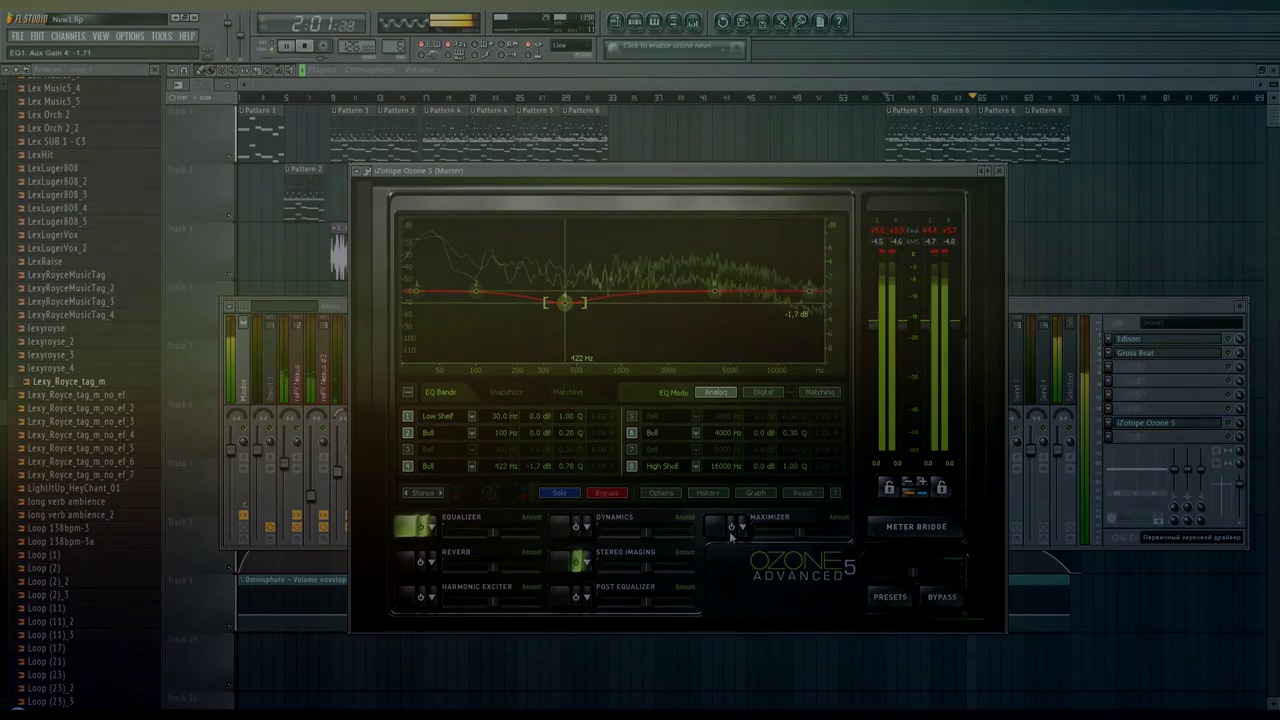